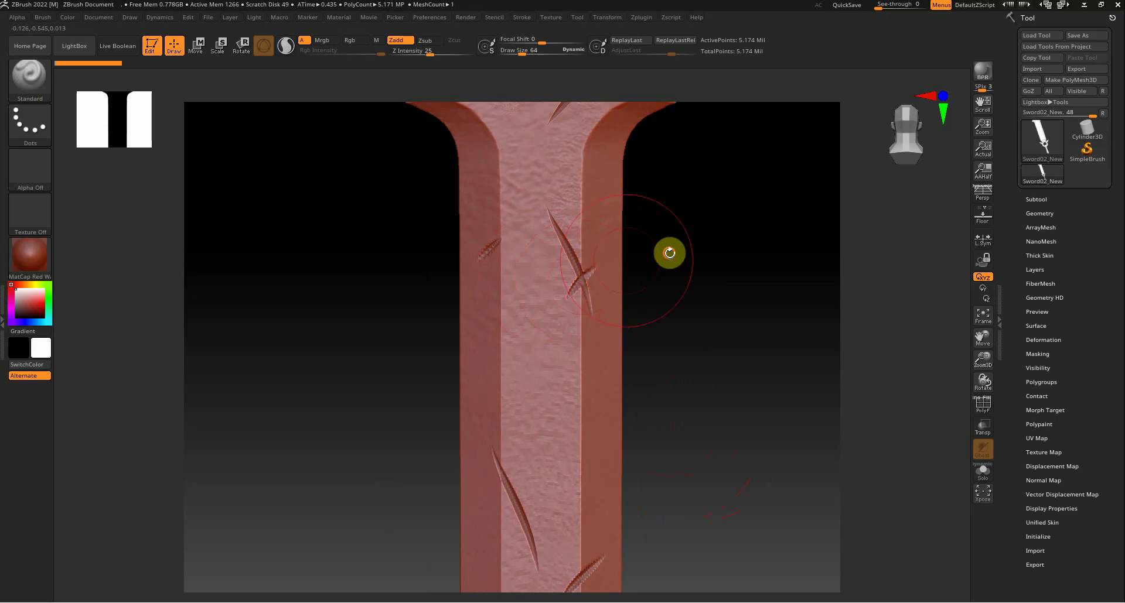
# - Inspect the sword sculpt from several angles, checking the blade tip, the surface scratches and the overall shape
pyautogui.moveTo(670, 252); pyautogui.dragTo(553, 247)
pyautogui.keyDown('alt'); pyautogui.moveTo(675, 428); pyautogui.dragTo(678, 345); pyautogui.keyUp('alt')
pyautogui.press('f')
pyautogui.keyDown('alt'); pyautogui.moveTo(708, 384); pyautogui.dragTo(728, 442); pyautogui.keyUp('alt')
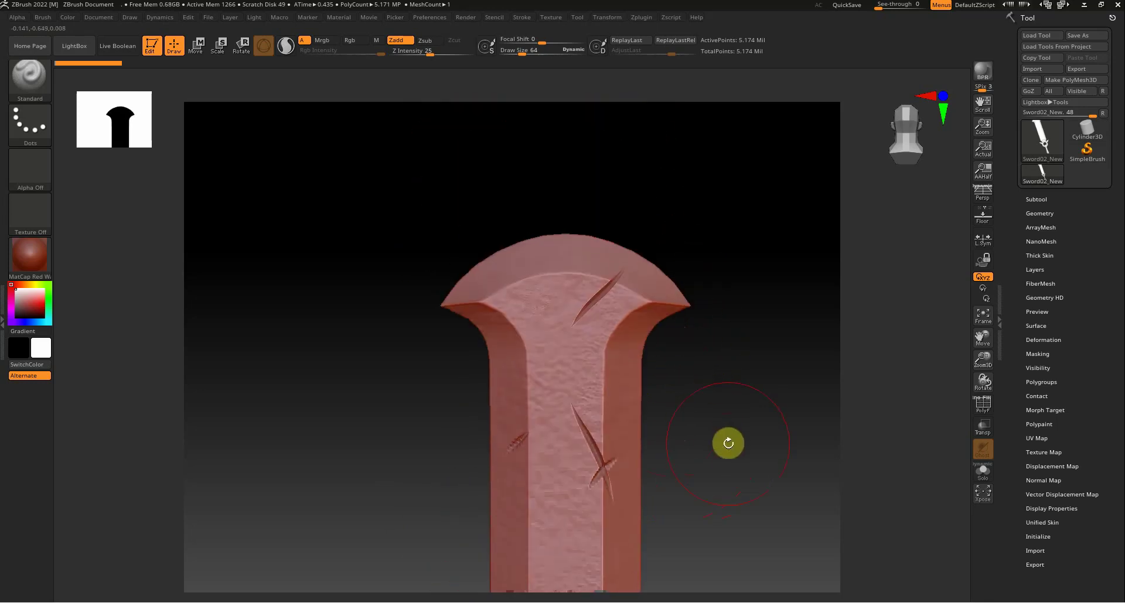
pyautogui.moveTo(739, 386)
pyautogui.keyDown('alt'); pyautogui.mouseDown()
pyautogui.moveTo(746, 482)
pyautogui.moveTo(740, 472)
pyautogui.moveTo(721, 502)
pyautogui.moveTo(683, 258)
pyautogui.moveTo(691, 429)
pyautogui.moveTo(686, 224)
pyautogui.moveTo(671, 233)
pyautogui.moveTo(676, 219)
pyautogui.moveTo(680, 374)
pyautogui.moveTo(668, 345)
pyautogui.moveTo(660, 357)
pyautogui.moveTo(671, 405)
pyautogui.moveTo(653, 344)
pyautogui.moveTo(660, 372)
pyautogui.moveTo(658, 314)
pyautogui.moveTo(679, 392)
pyautogui.moveTo(678, 470)
pyautogui.moveTo(662, 455)
pyautogui.moveTo(660, 371)
pyautogui.moveTo(698, 460)
pyautogui.mouseUp(); pyautogui.keyUp('alt')
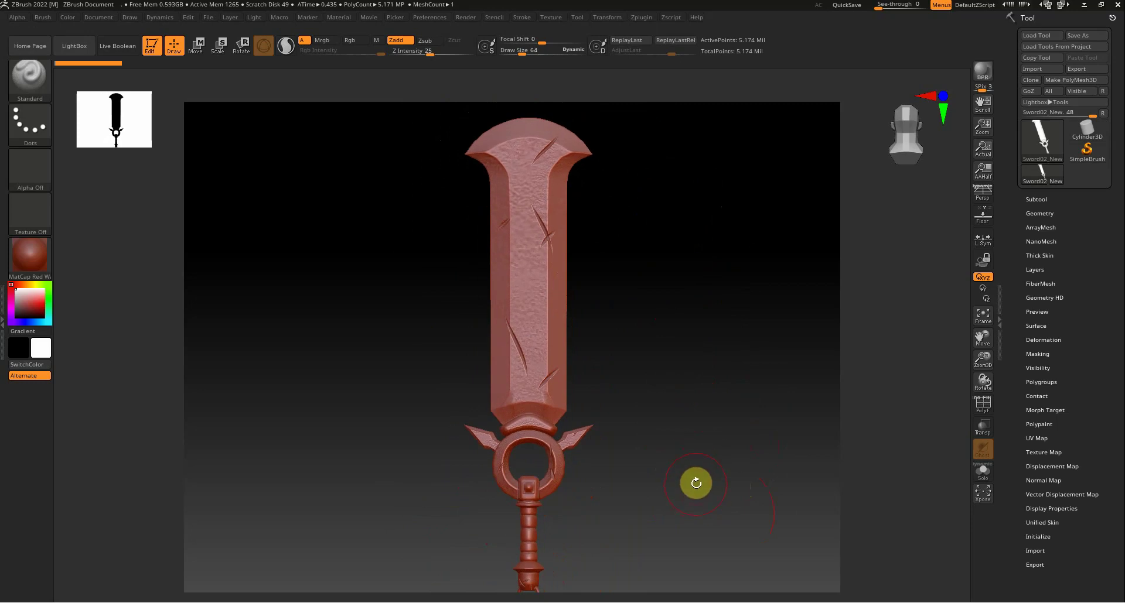
pyautogui.moveTo(690, 480); pyautogui.dragTo(667, 401)
pyautogui.hotkey('alt', 'Tab')
pyautogui.hotkey('alt', 'Tab')
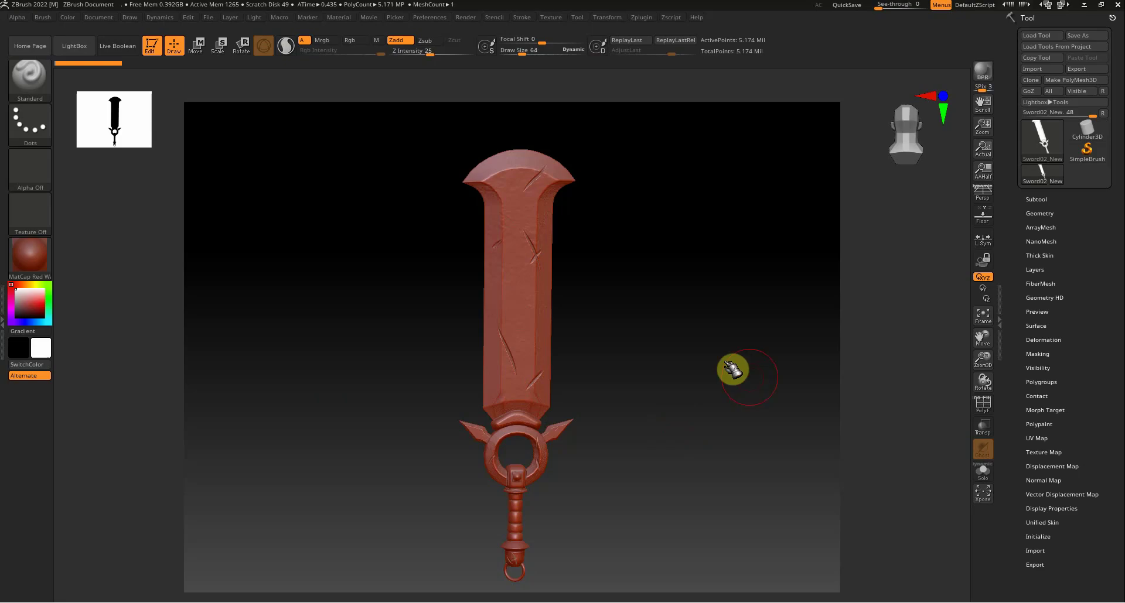
pyautogui.press('shift')
pyautogui.moveTo(635, 301)
pyautogui.mouseDown()
pyautogui.moveTo(660, 371)
pyautogui.moveTo(683, 316)
pyautogui.moveTo(645, 339)
pyautogui.moveTo(697, 347)
pyautogui.moveTo(680, 271)
pyautogui.moveTo(691, 344)
pyautogui.moveTo(673, 321)
pyautogui.moveTo(682, 383)
pyautogui.moveTo(670, 346)
pyautogui.moveTo(705, 364)
pyautogui.moveTo(700, 347)
pyautogui.mouseUp()
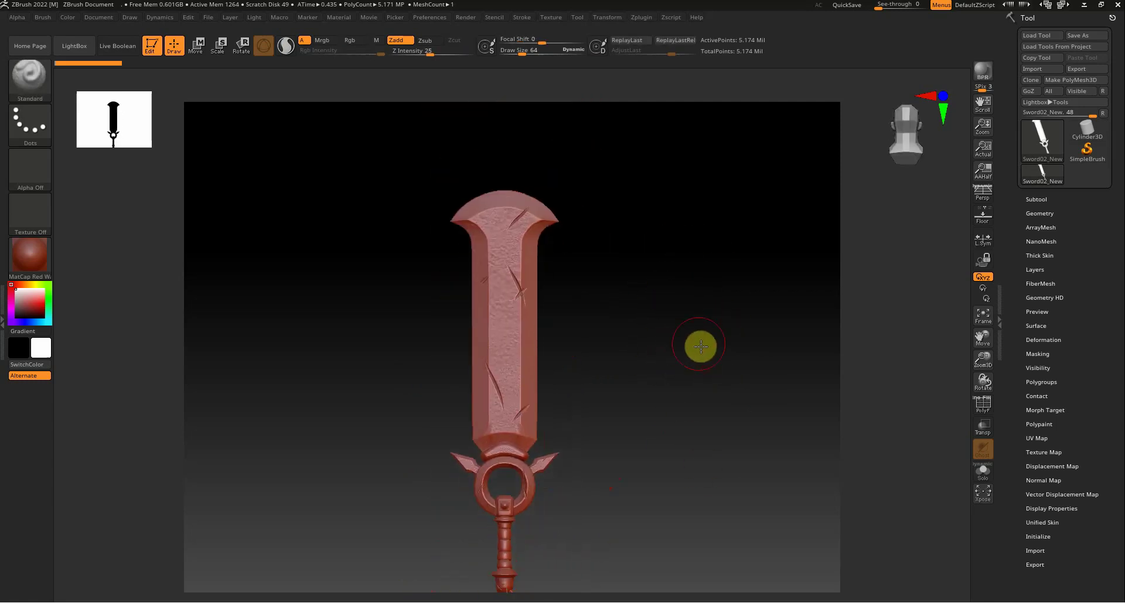
pyautogui.moveTo(663, 402); pyautogui.dragTo(680, 375)
# - Split the Sword02_New subtool into its separate parts with Split To Parts, accepting that it cannot be undone
pyautogui.click(1035, 199)
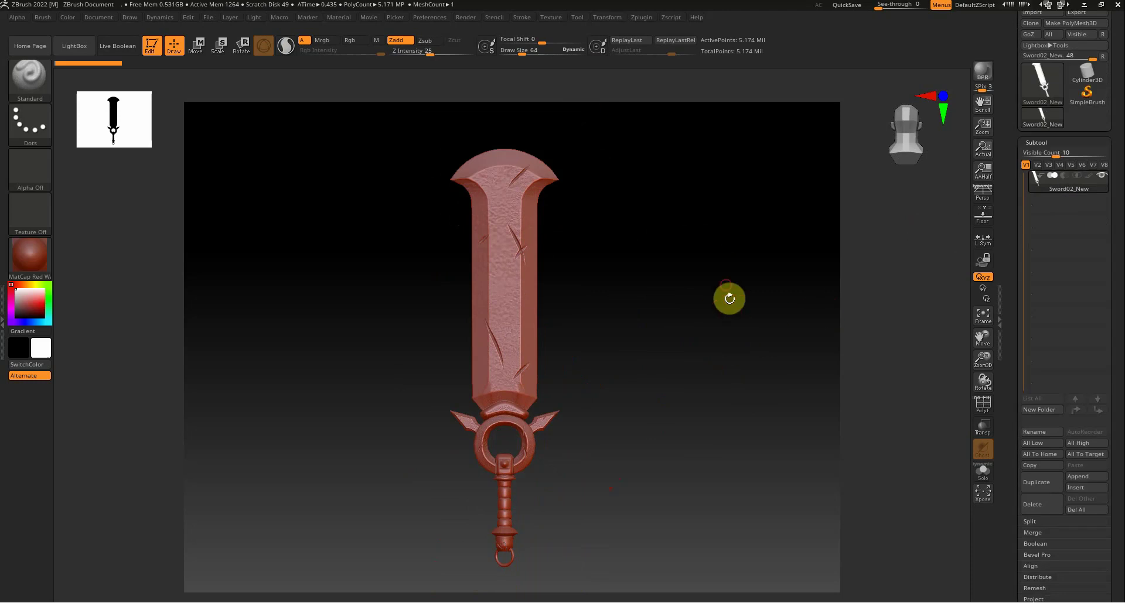
pyautogui.moveTo(728, 297); pyautogui.dragTo(762, 281)
pyautogui.moveTo(1044, 190)
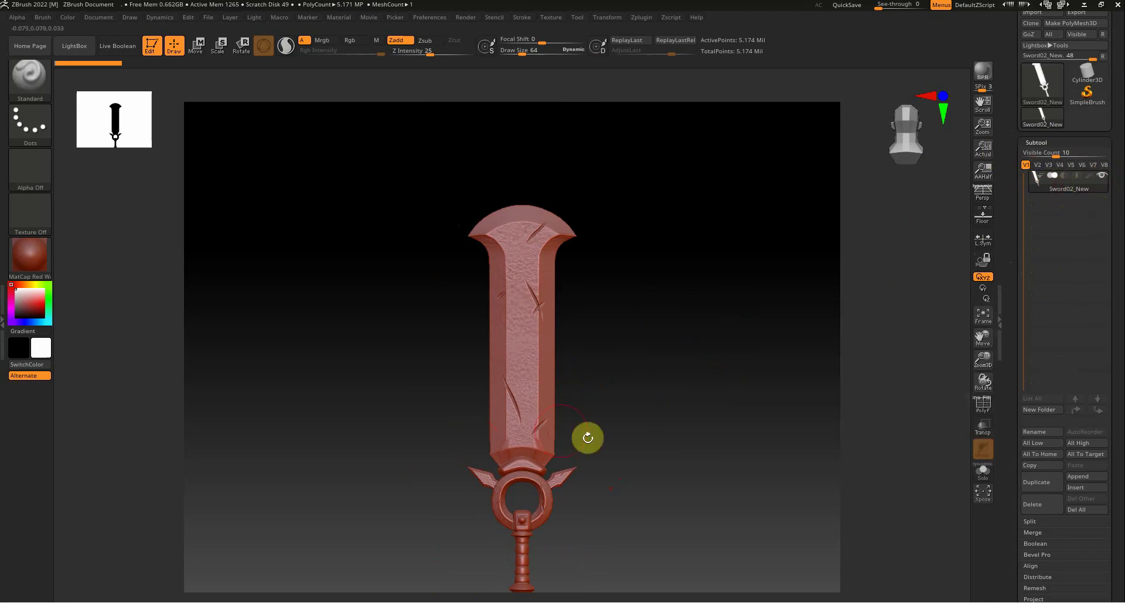
pyautogui.press('f')
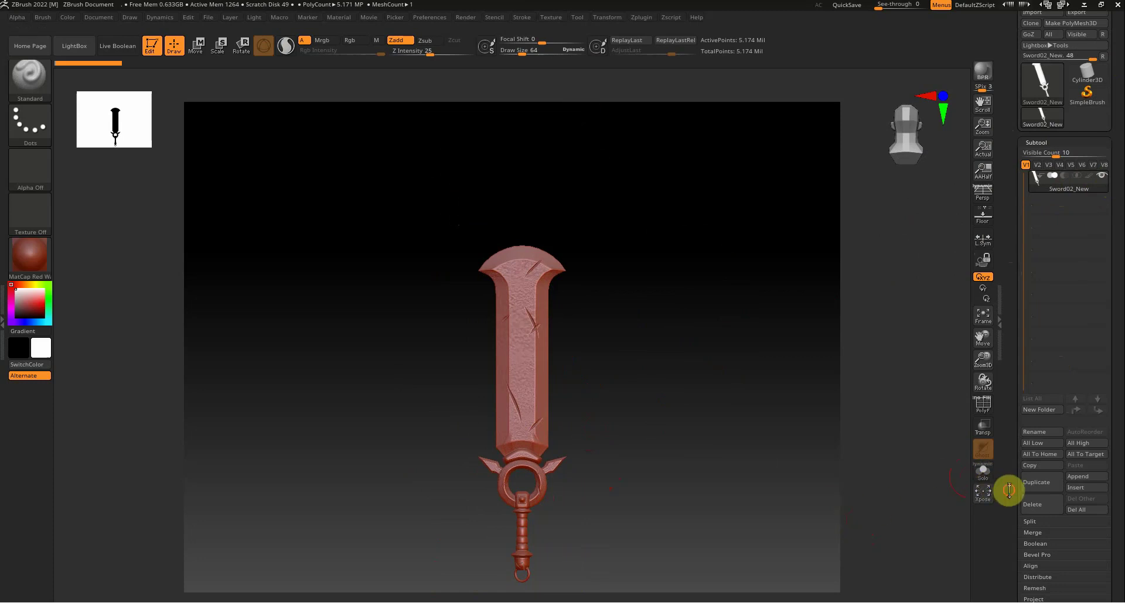
pyautogui.scroll(-3, 1019, 463)
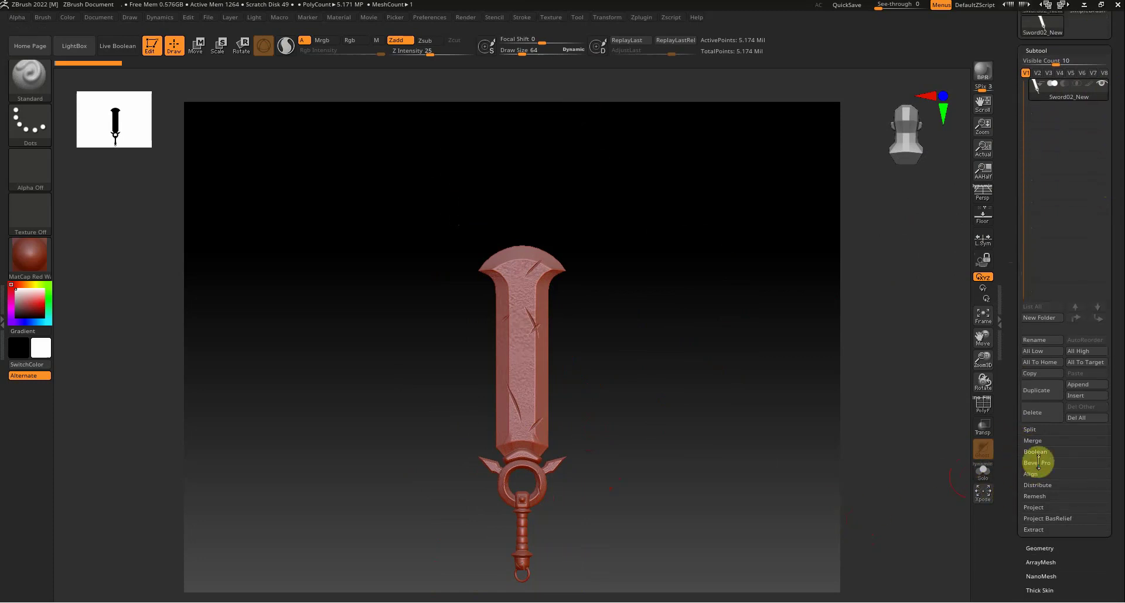
pyautogui.click(1029, 429)
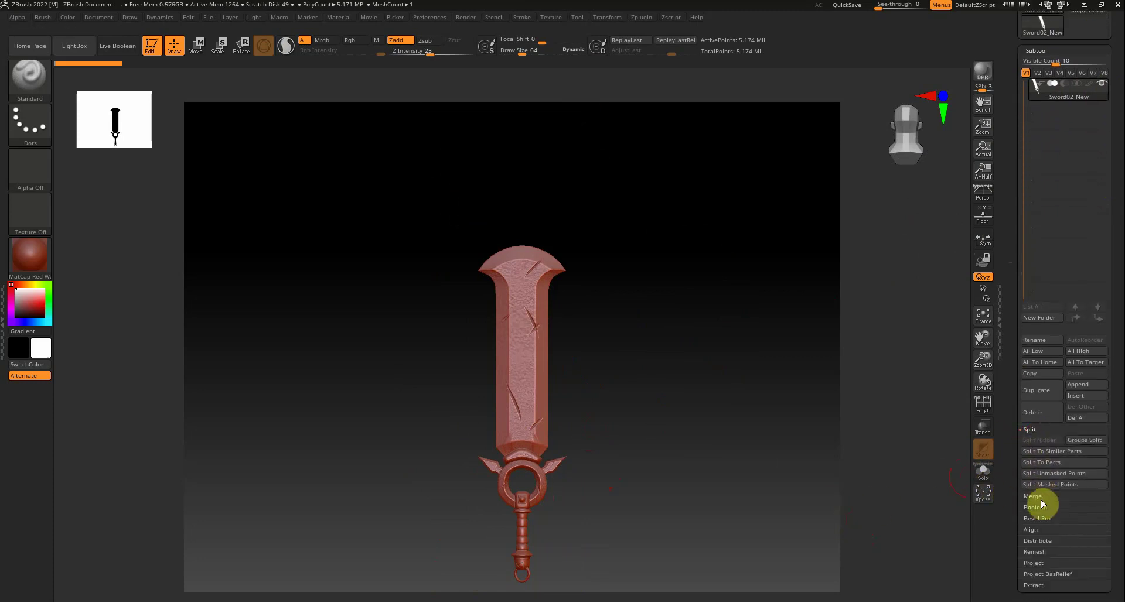
pyautogui.click(1052, 464)
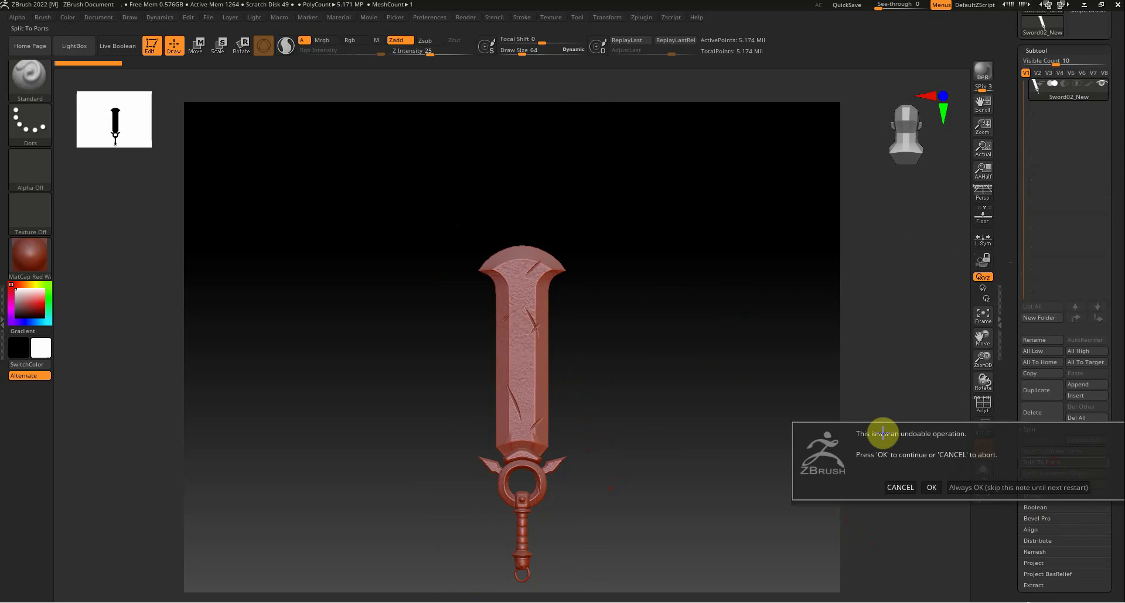
pyautogui.click(930, 484)
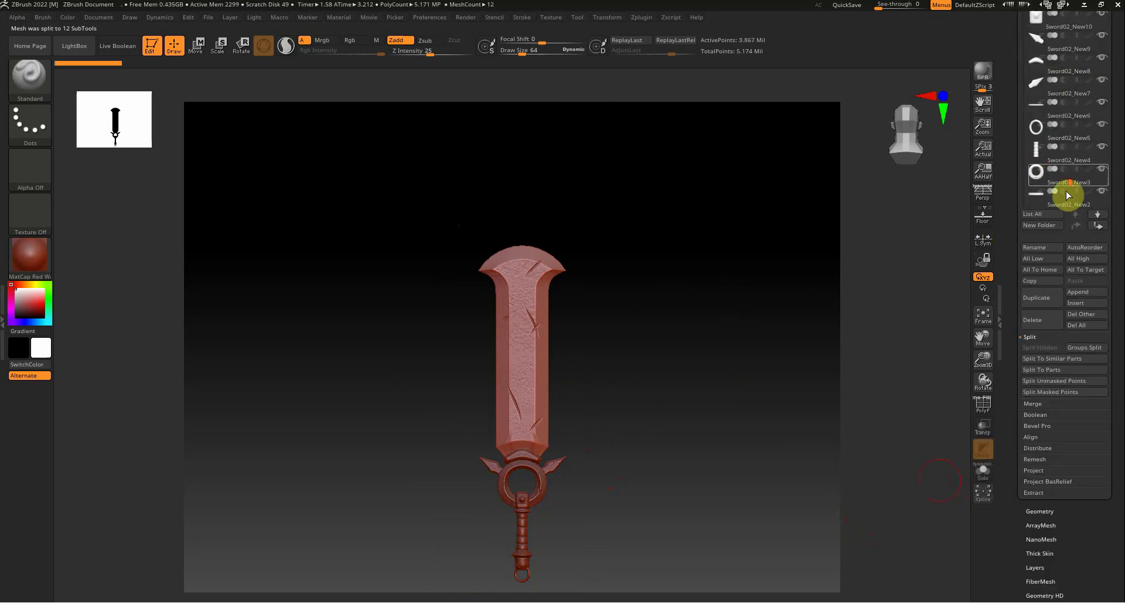
pyautogui.click(1048, 164)
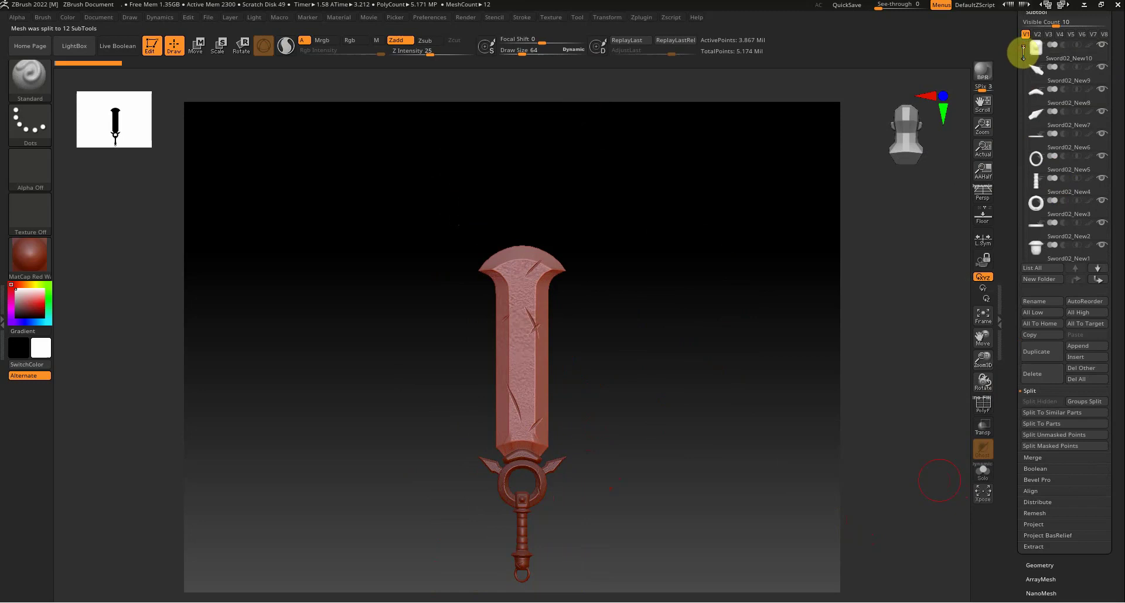
pyautogui.moveTo(1024, 46); pyautogui.dragTo(1004, 179)
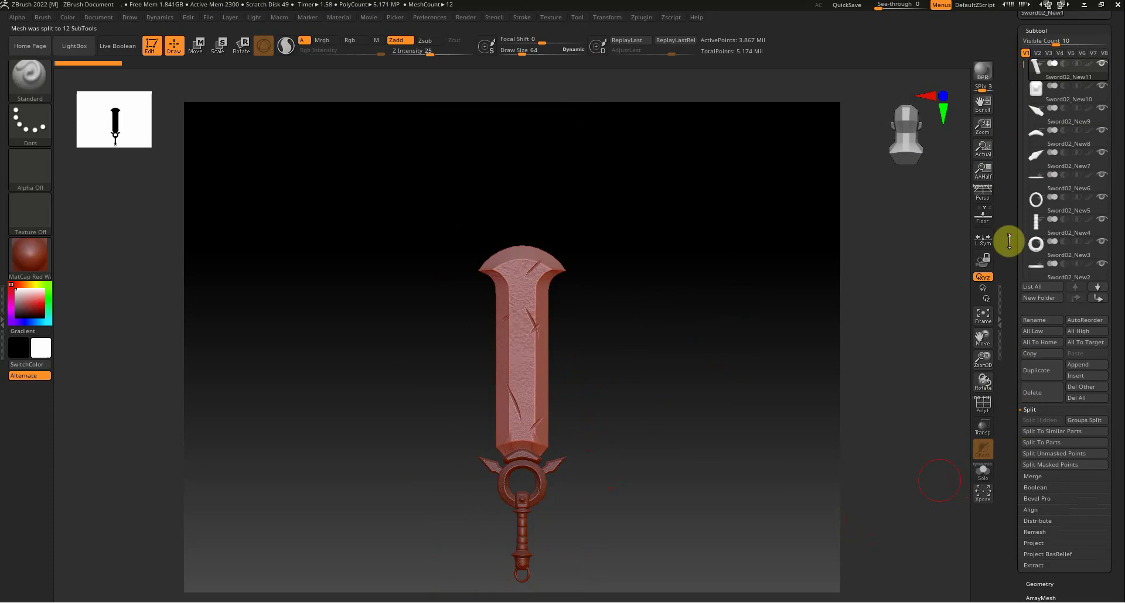
pyautogui.click(1034, 478)
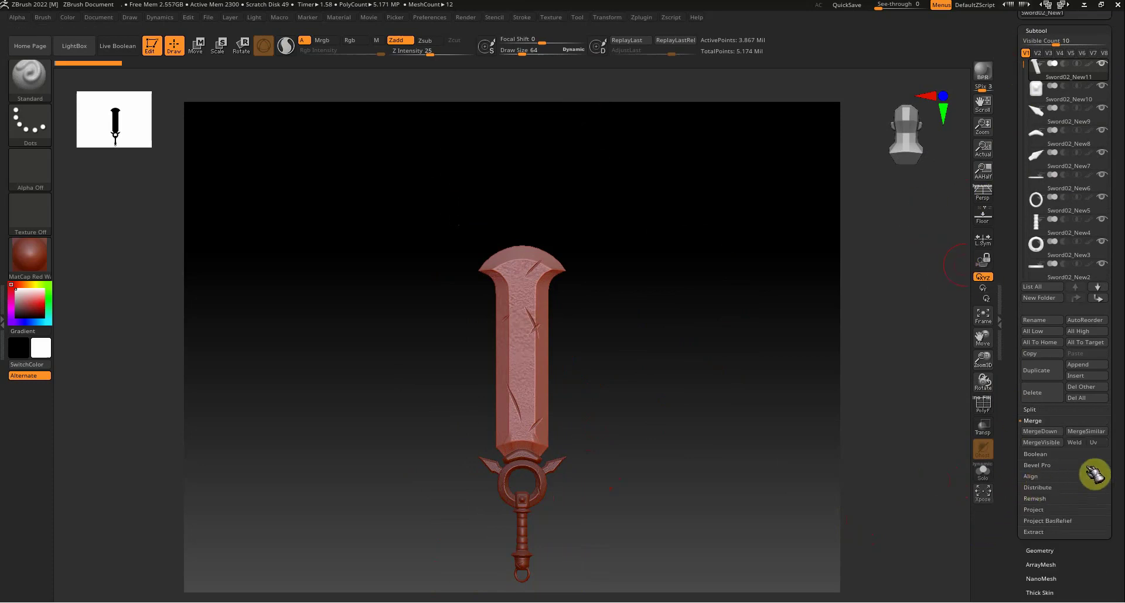
pyautogui.click(1061, 437)
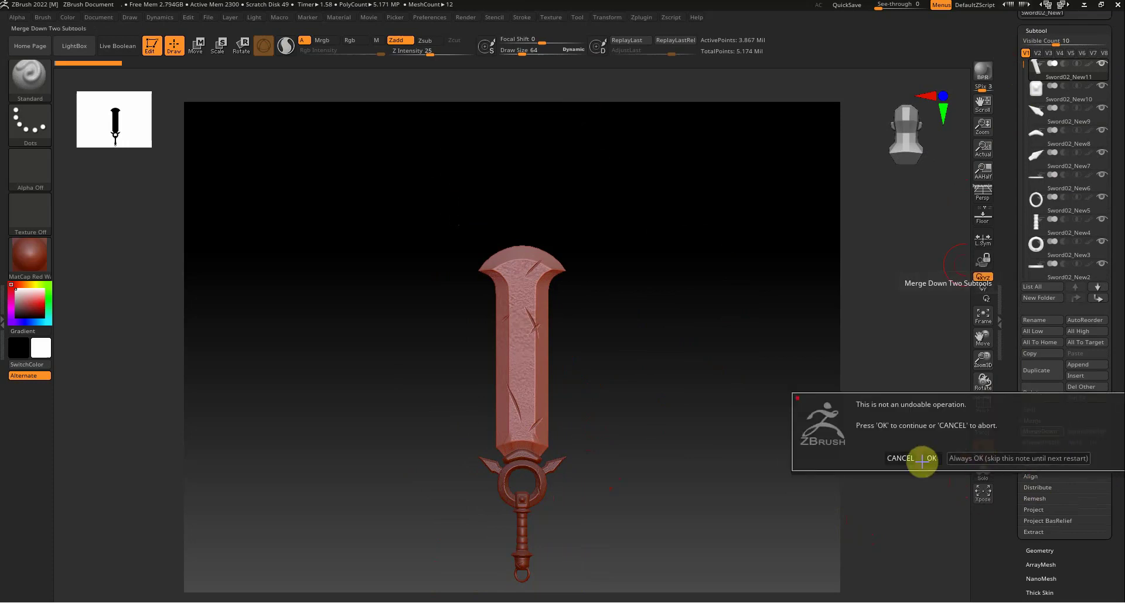
pyautogui.click(899, 459)
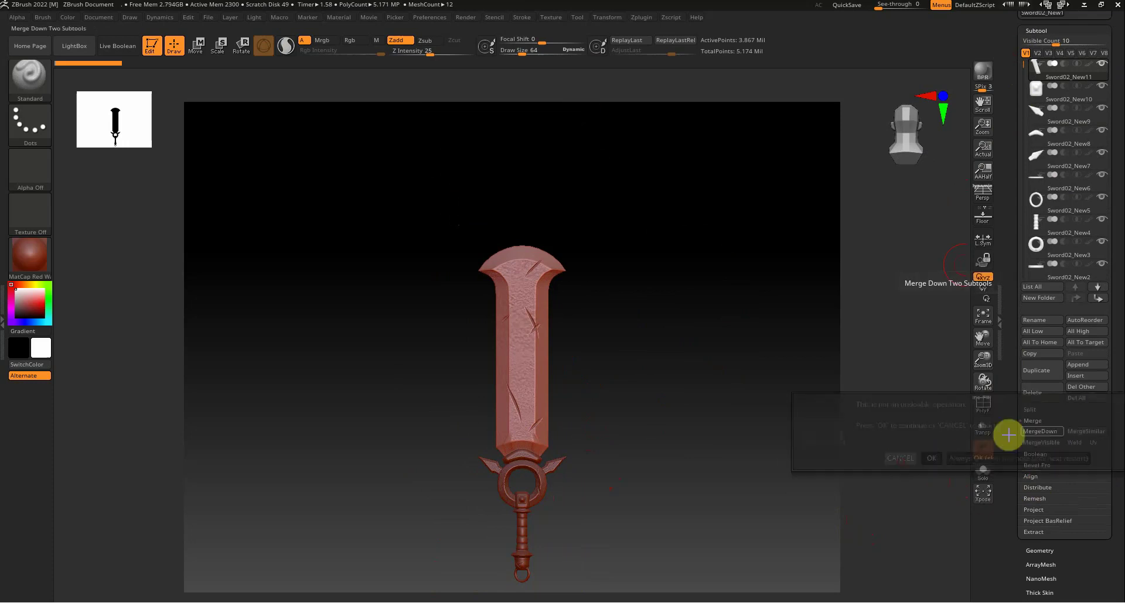
# - Merge all sword subtools into one with SubTool Master, using the Merge and delete extra SubTools option without preserving existing polygroups
pyautogui.click(640, 18)
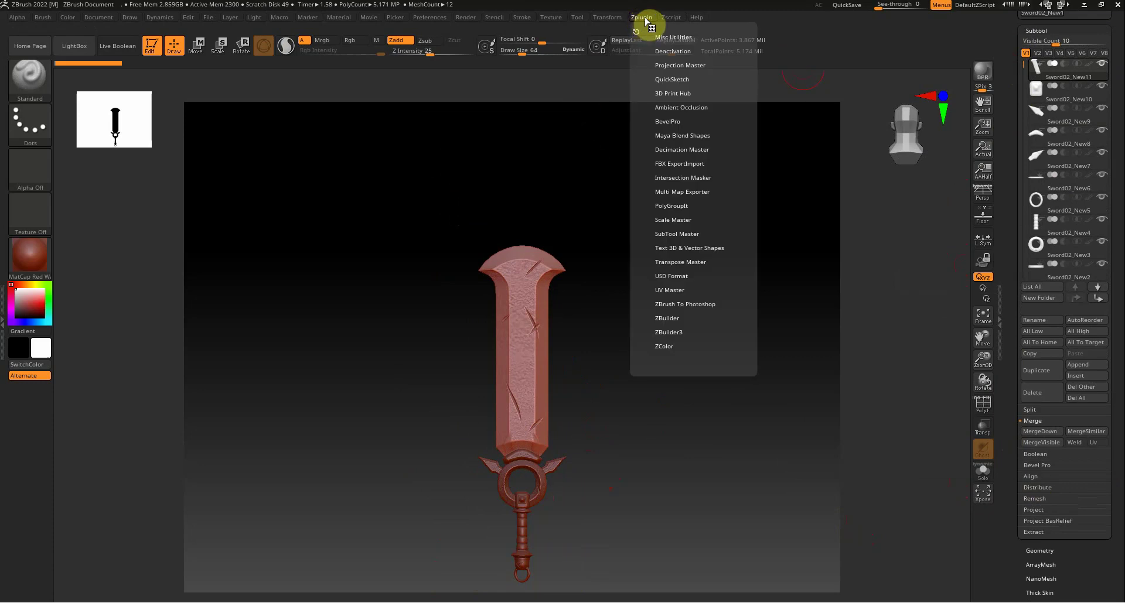
pyautogui.click(676, 233)
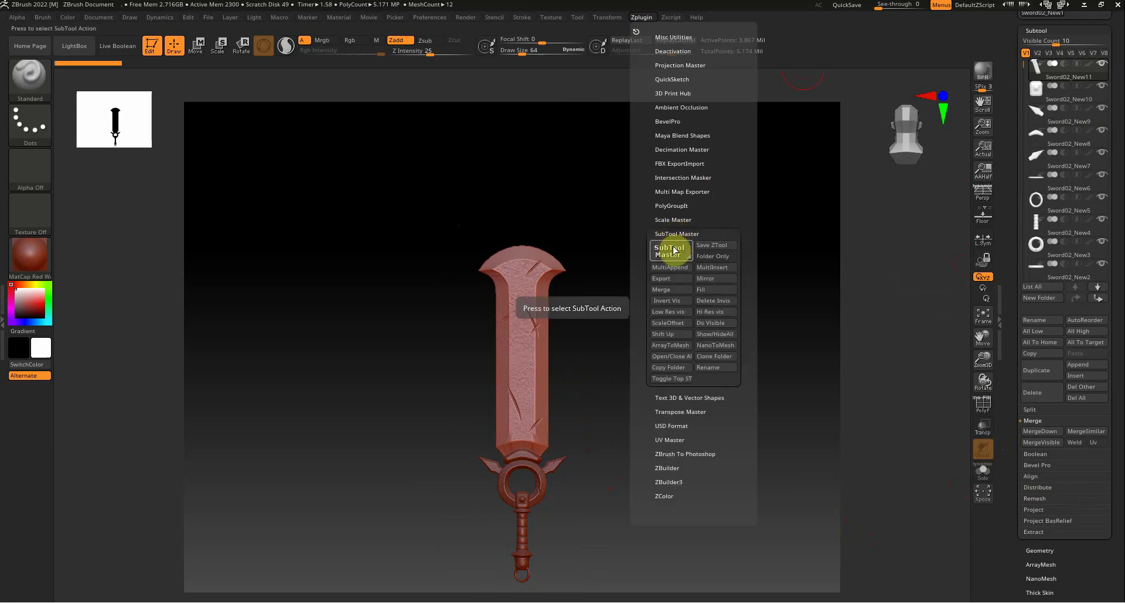
pyautogui.click(671, 259)
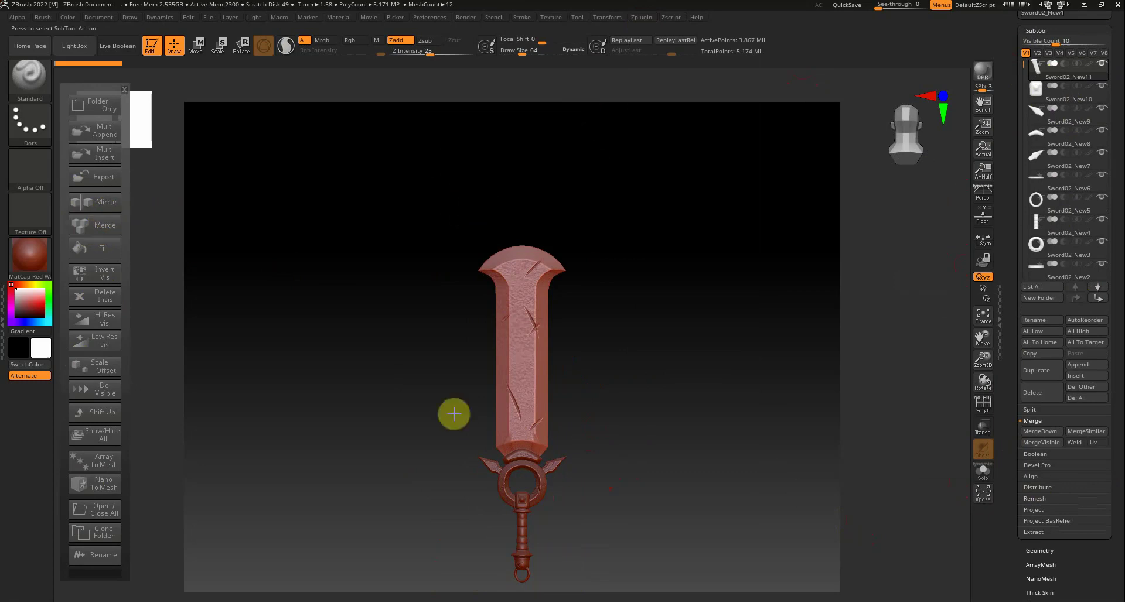
pyautogui.hotkey('ctrl', 'z')
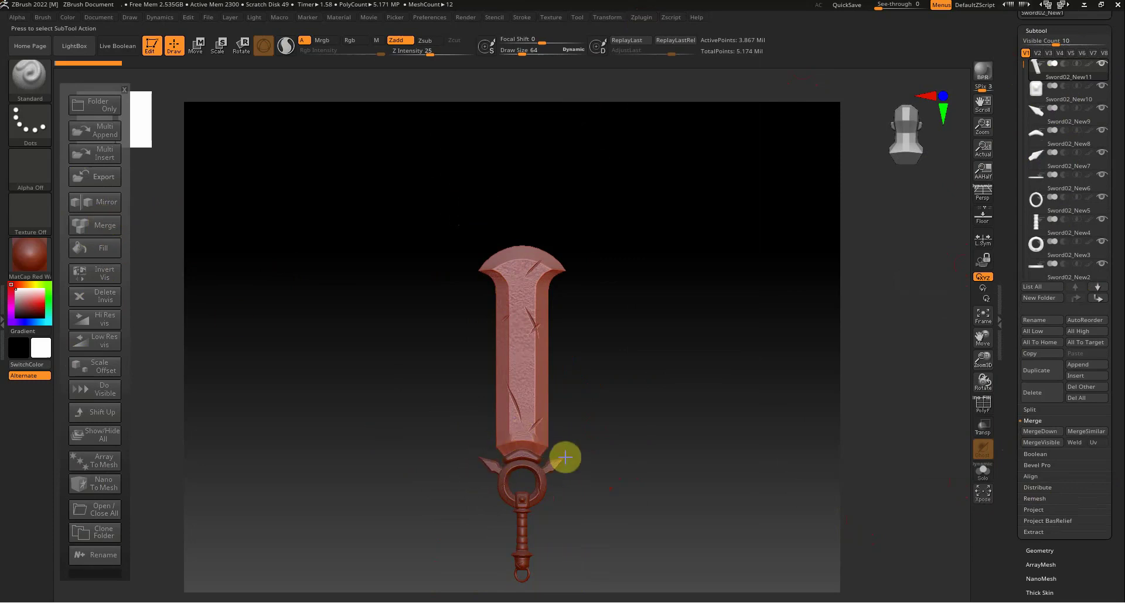
pyautogui.click(101, 227)
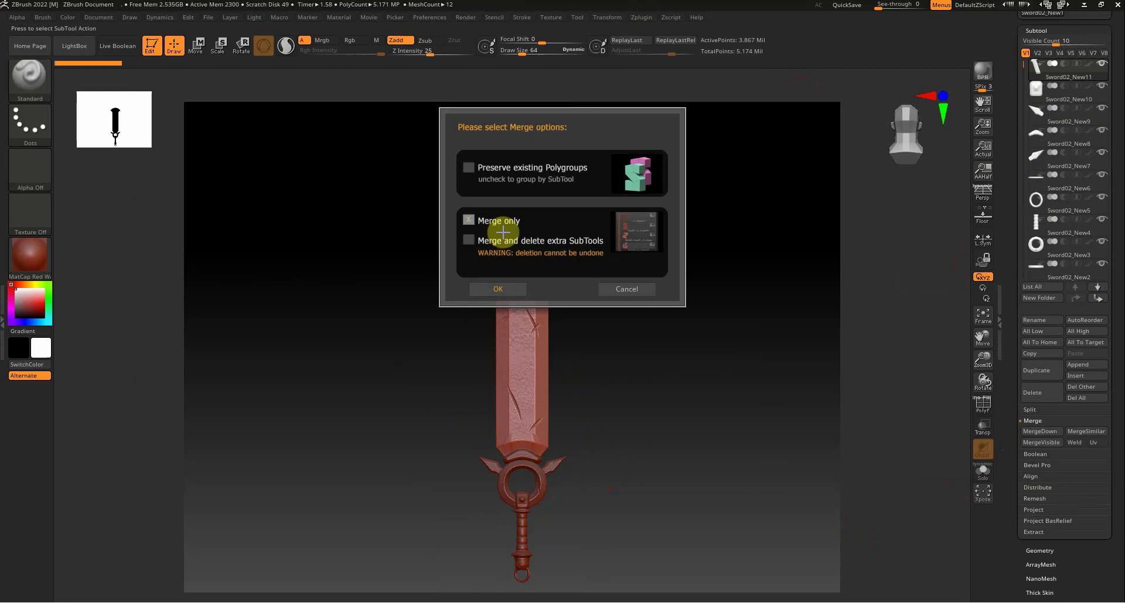
pyautogui.click(469, 220)
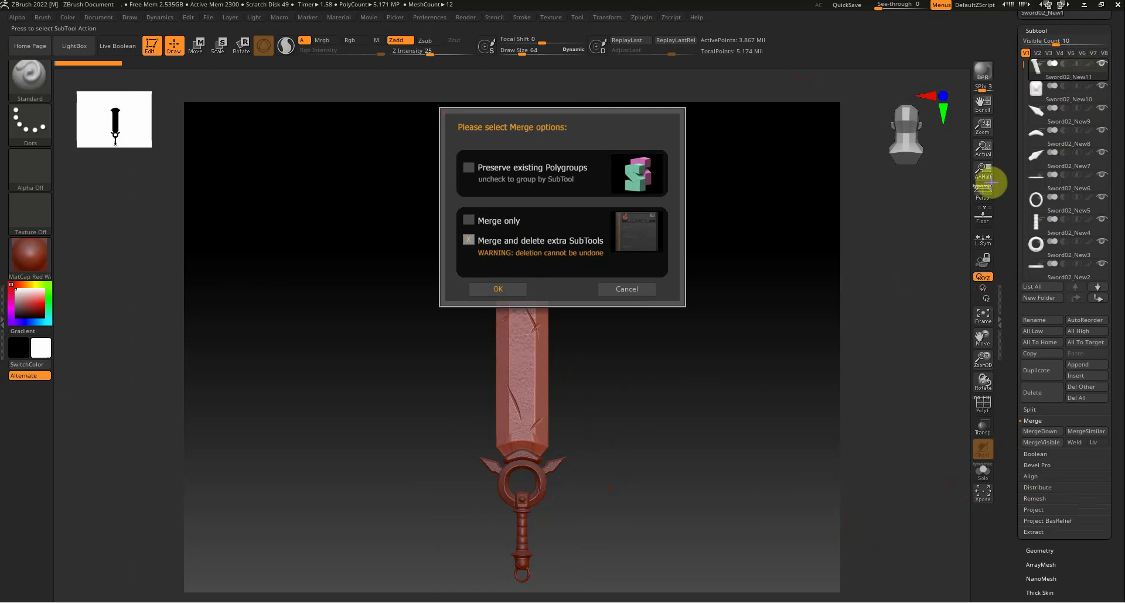
pyautogui.click(468, 240)
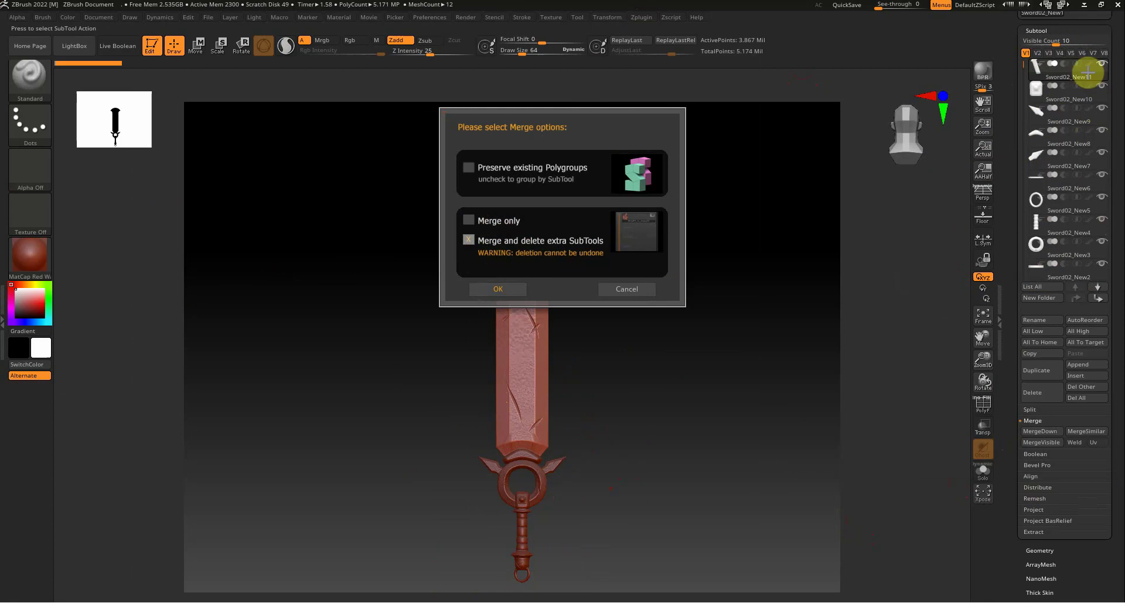
pyautogui.click(502, 288)
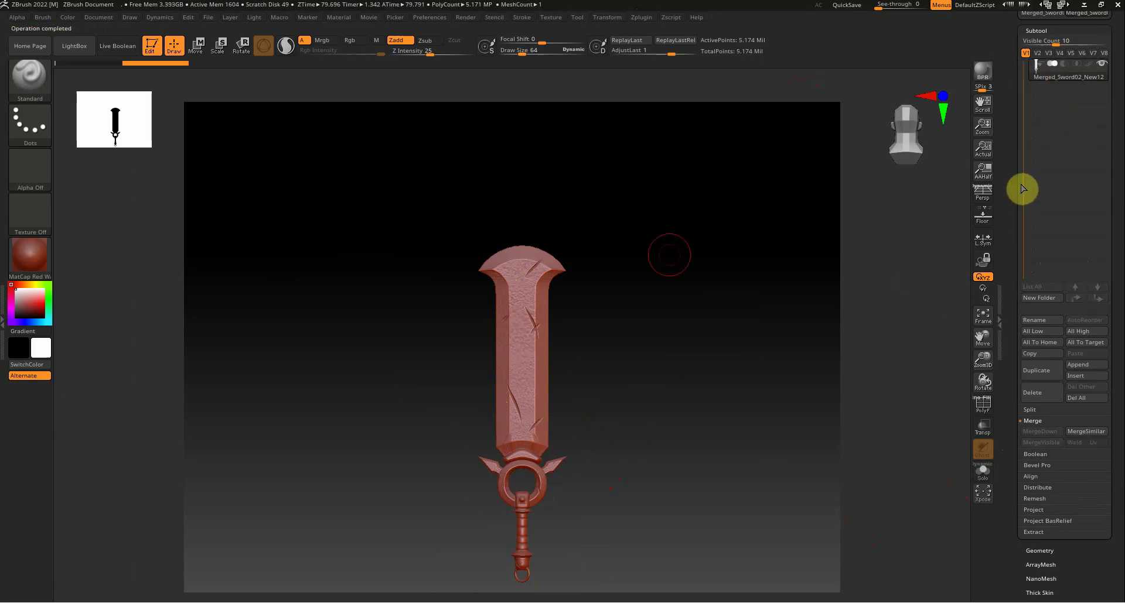
# - Export the merged sword mesh in OBJ format to the Model folder as Sword_02_Highpoly
pyautogui.moveTo(1065, 76)
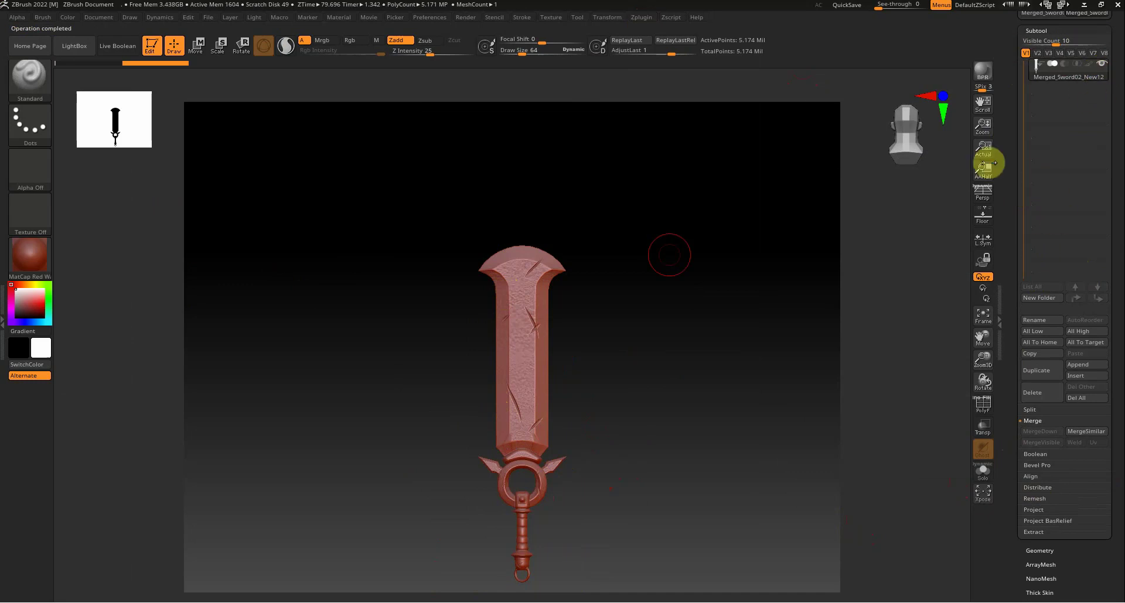
pyautogui.moveTo(1004, 133); pyautogui.dragTo(1007, 212)
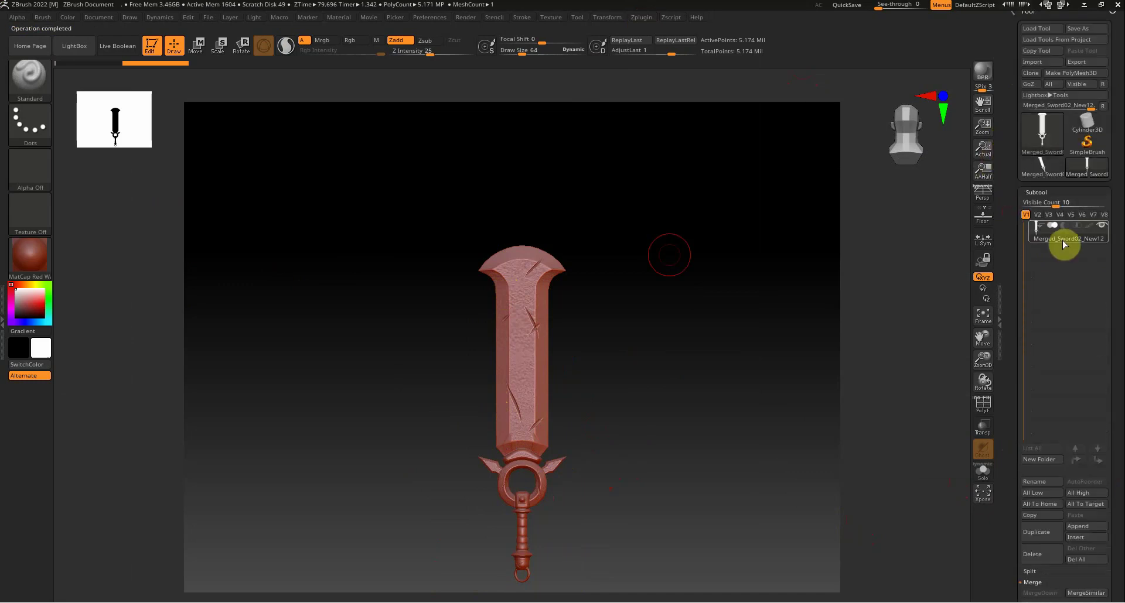
pyautogui.moveTo(1063, 243)
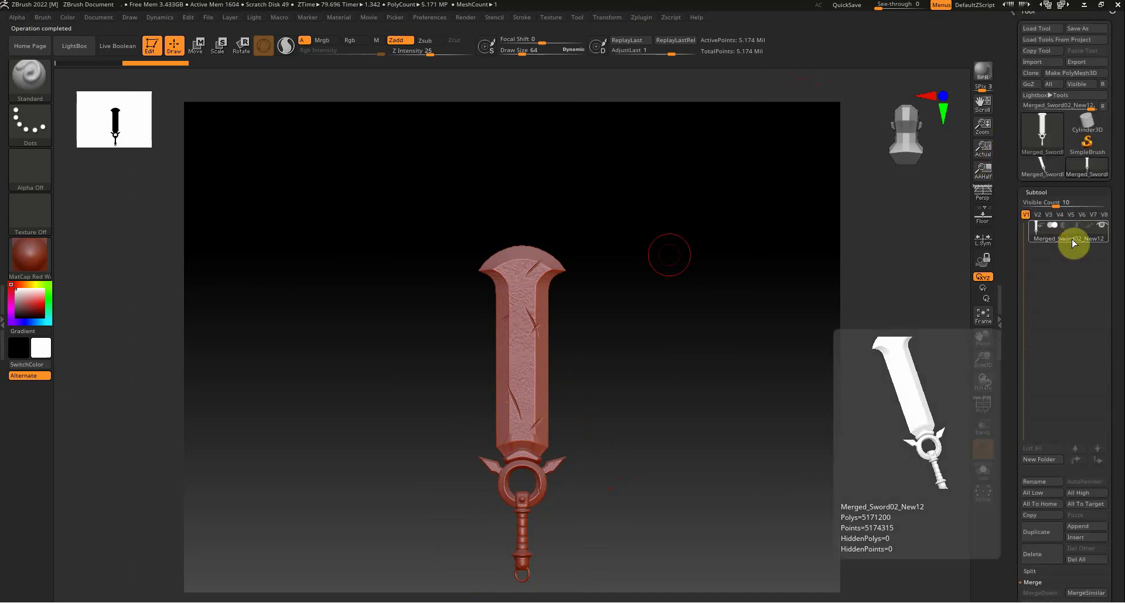
pyautogui.click(1090, 63)
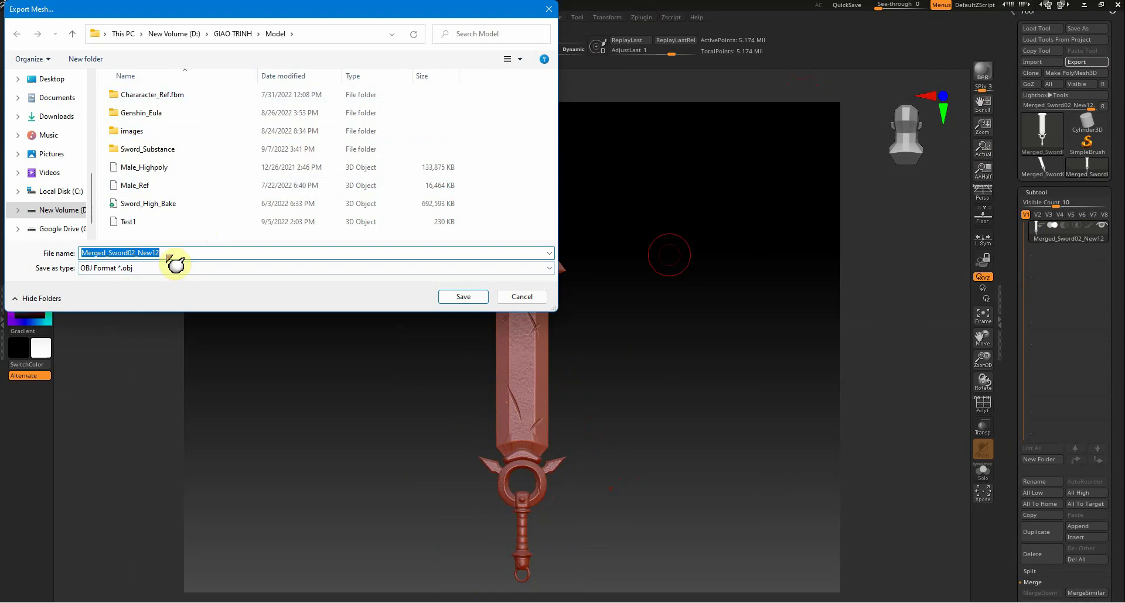
pyautogui.write('Sword')
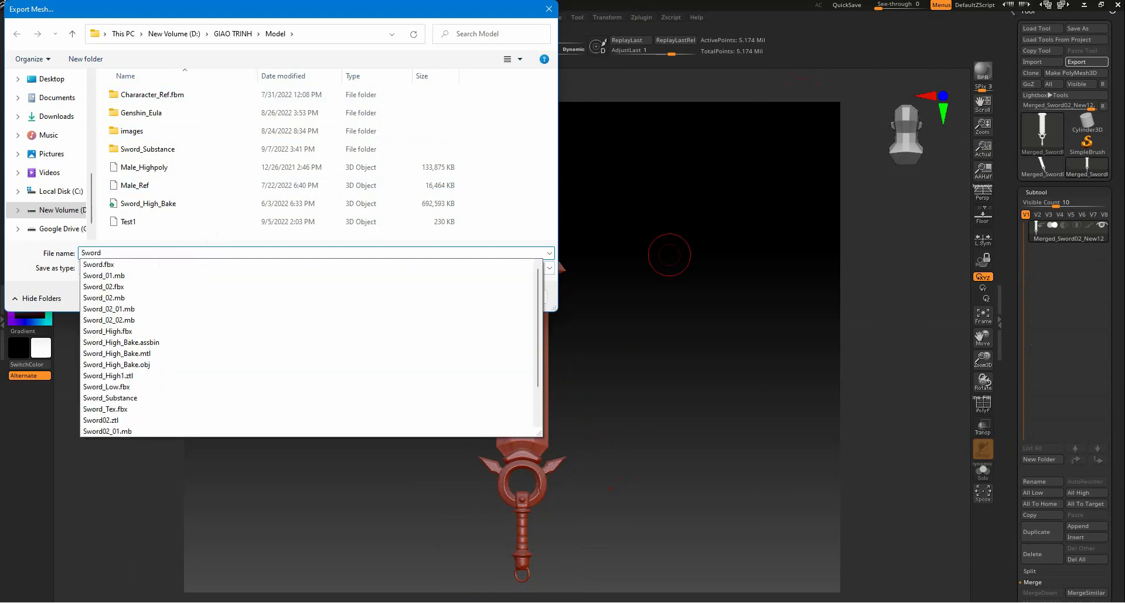
pyautogui.write('_02')
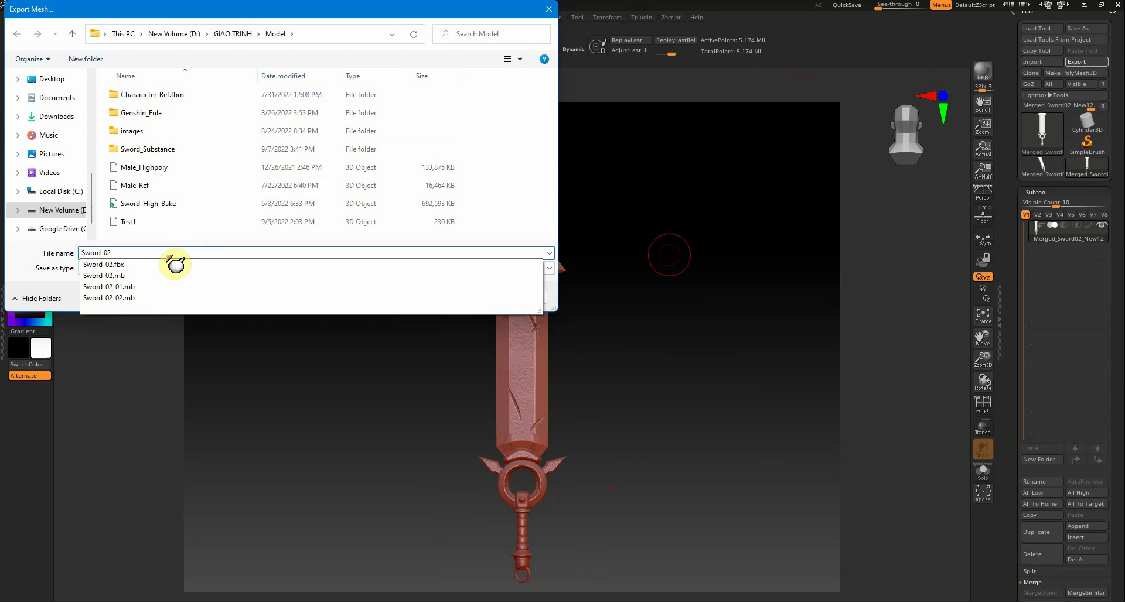
pyautogui.write('_High')
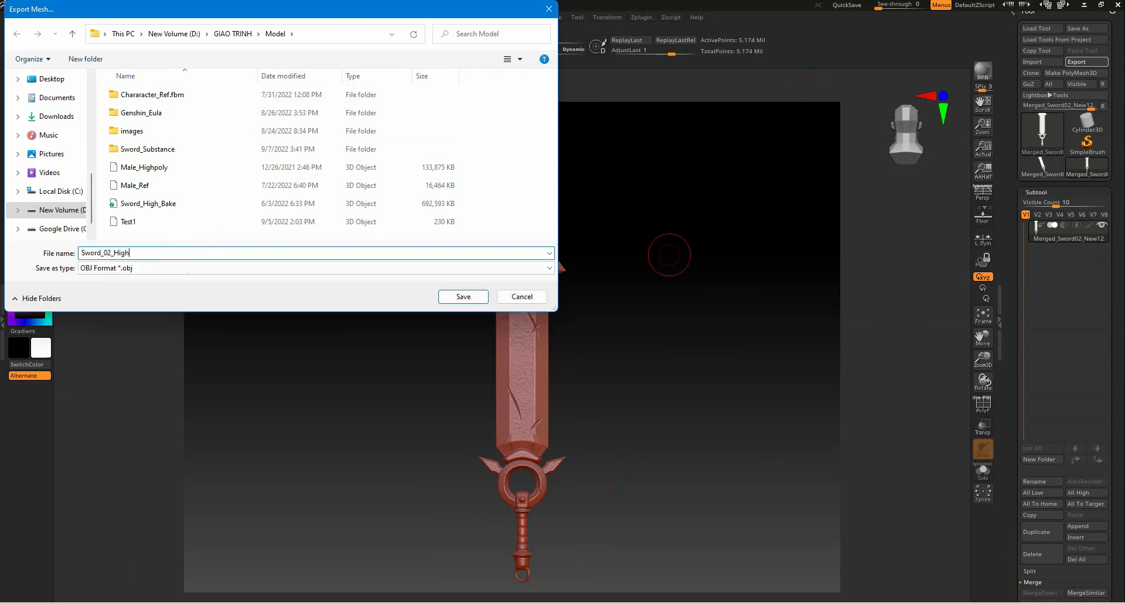
pyautogui.write('poly')
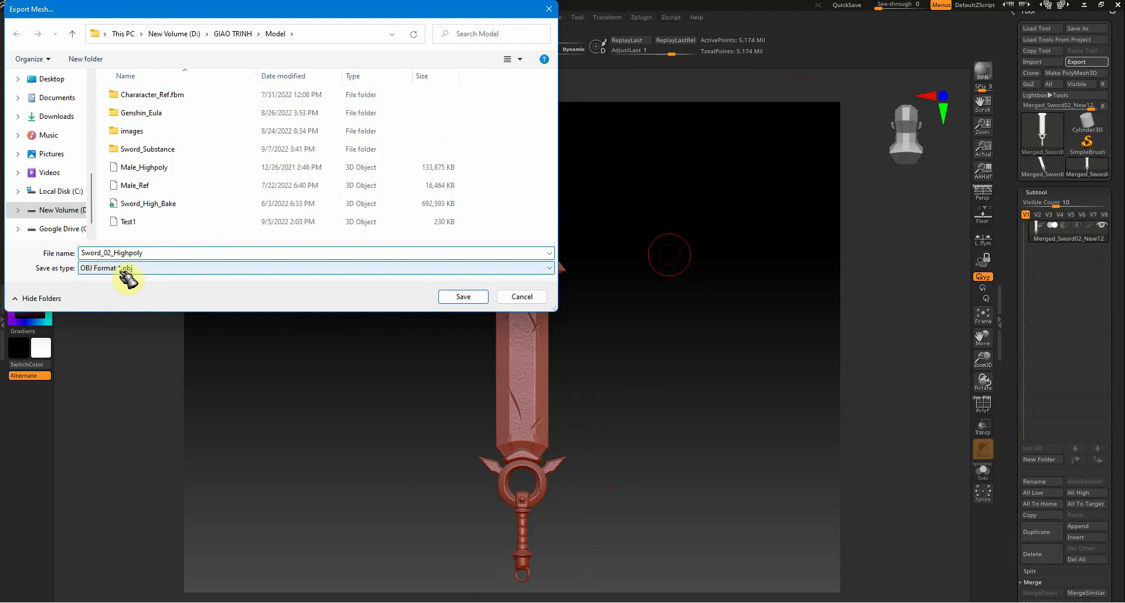
pyautogui.click(463, 297)
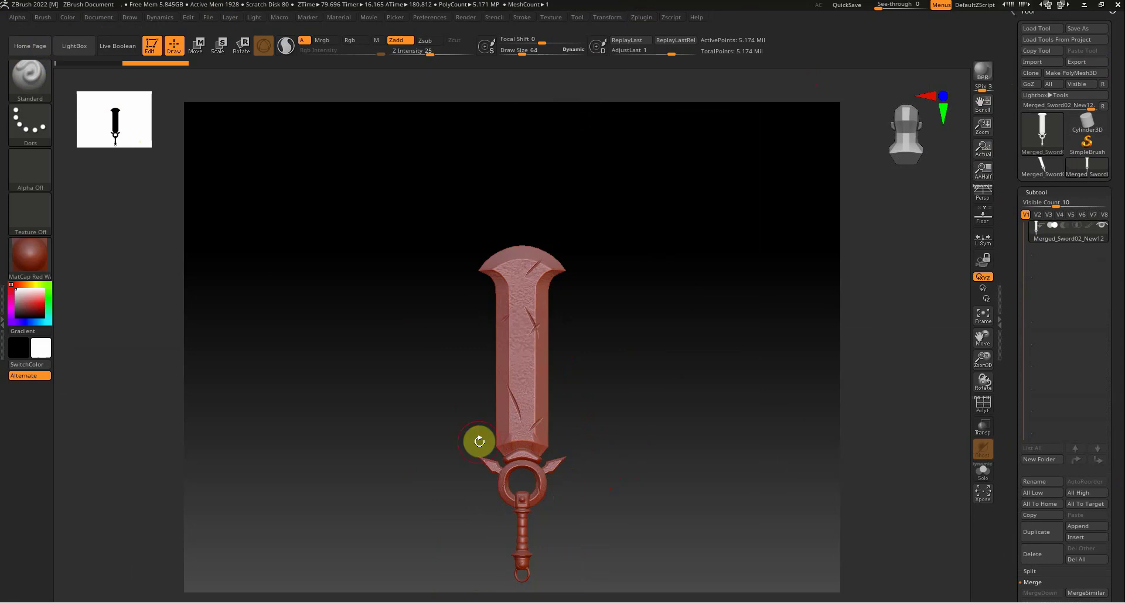
pyautogui.scroll(5, 390, 464)
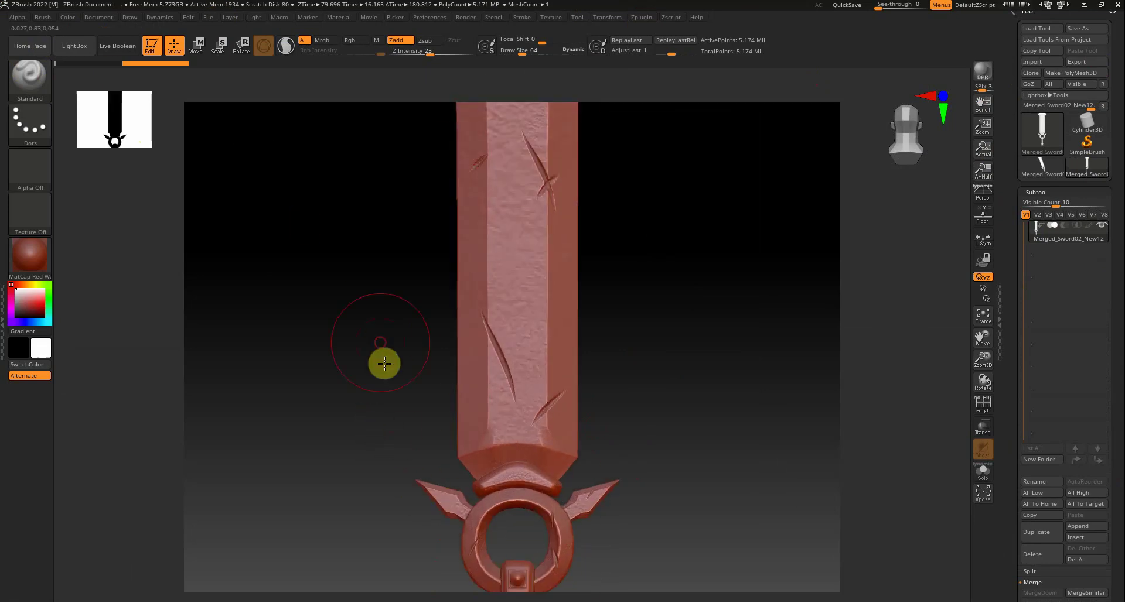
pyautogui.scroll(-5, 410, 463)
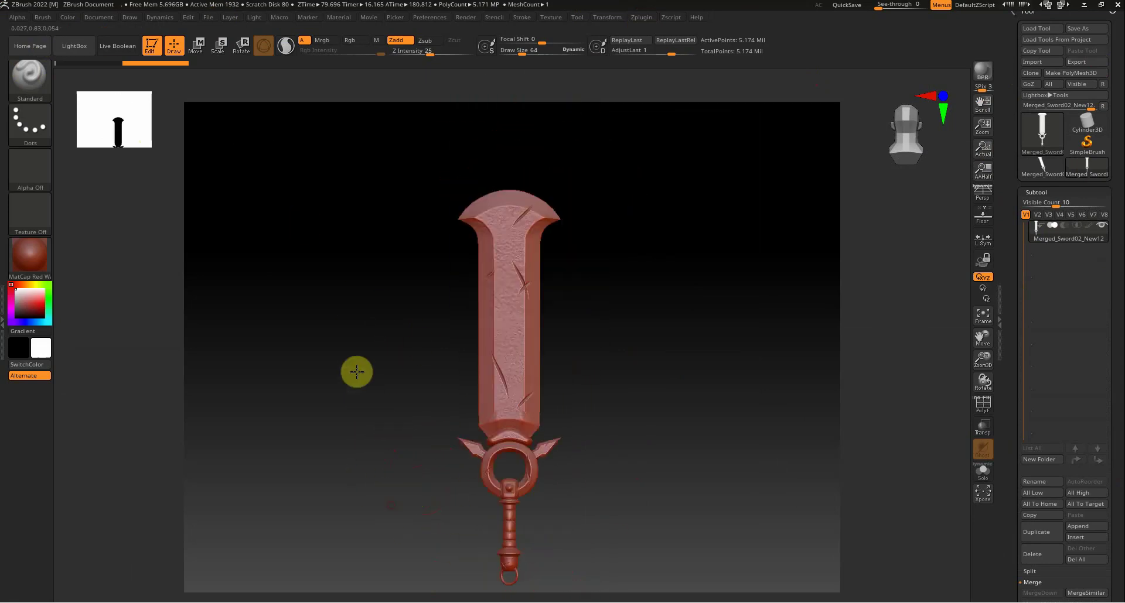
# - Close ZBrush and switch to Adobe Substance 3D Painter
pyautogui.moveTo(373, 472); pyautogui.dragTo(372, 444)
pyautogui.scroll(5, 377, 462)
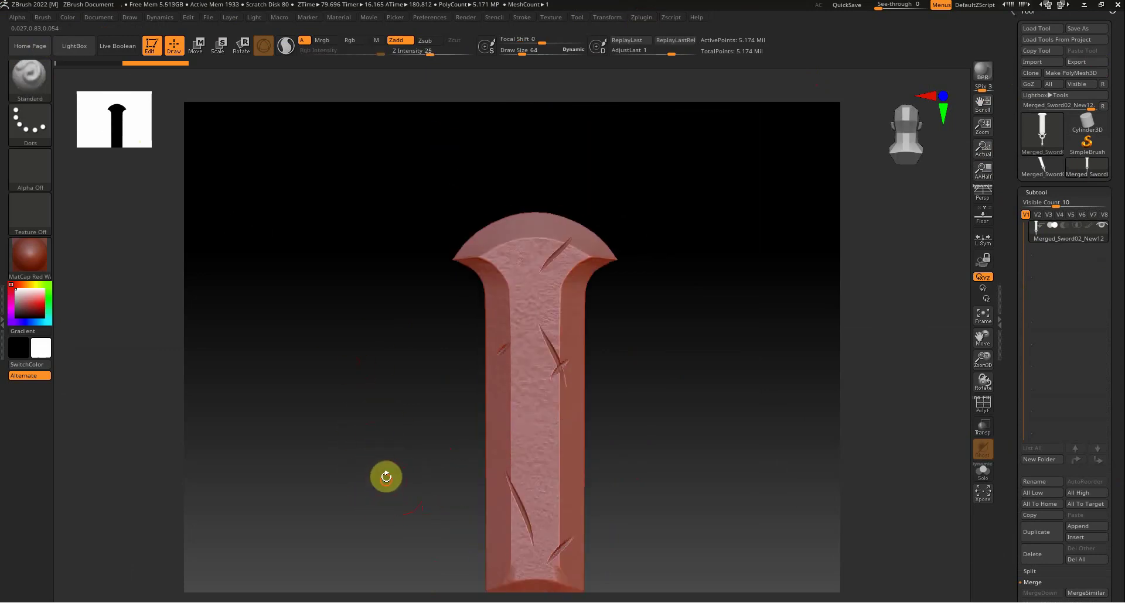
pyautogui.scroll(-5, 389, 469)
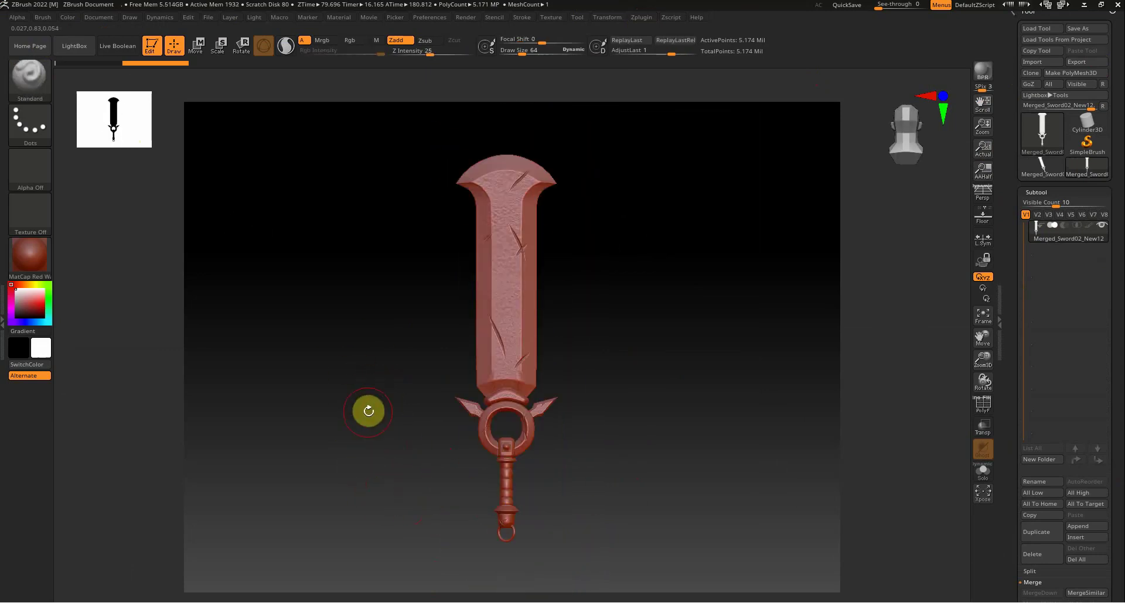
pyautogui.click(1117, 7)
pyautogui.click(582, 347)
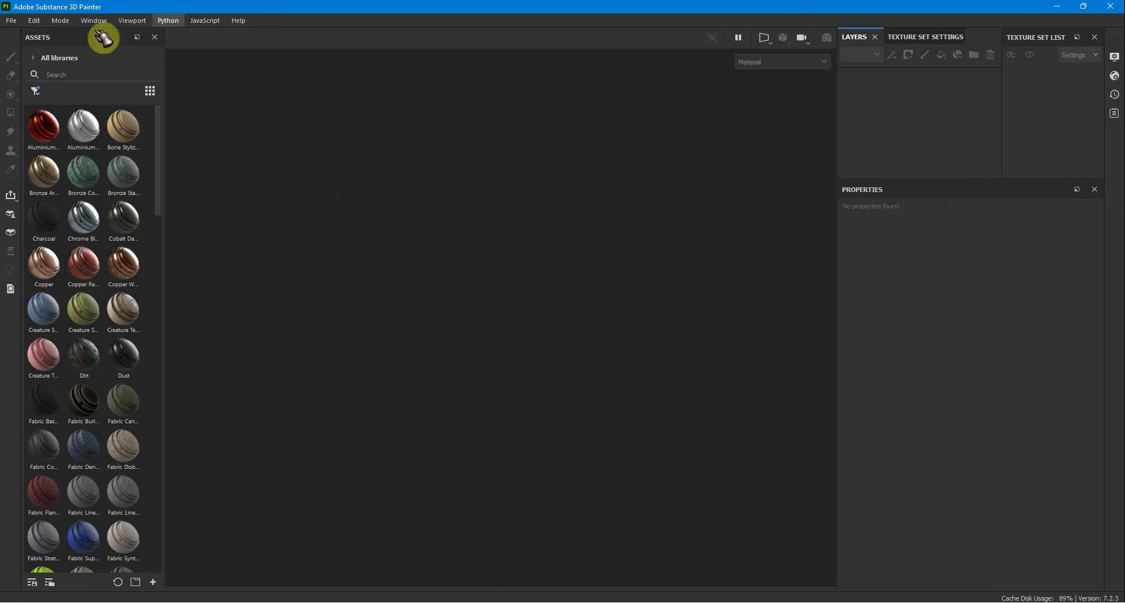
# - Hide the Assets panel and show it again
pyautogui.click(11, 21)
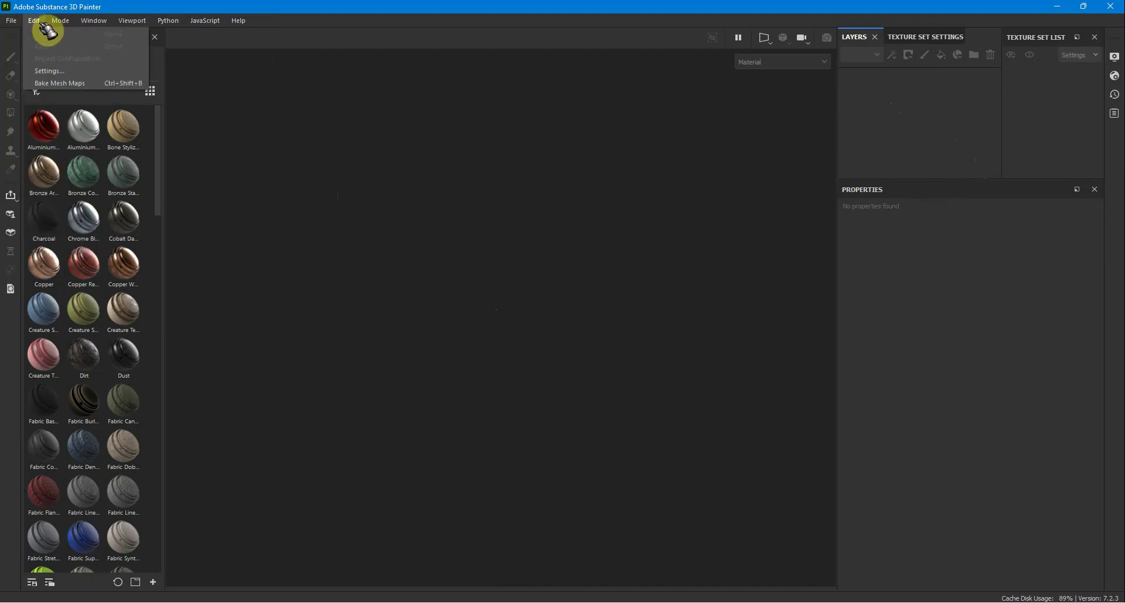
pyautogui.moveTo(102, 26)
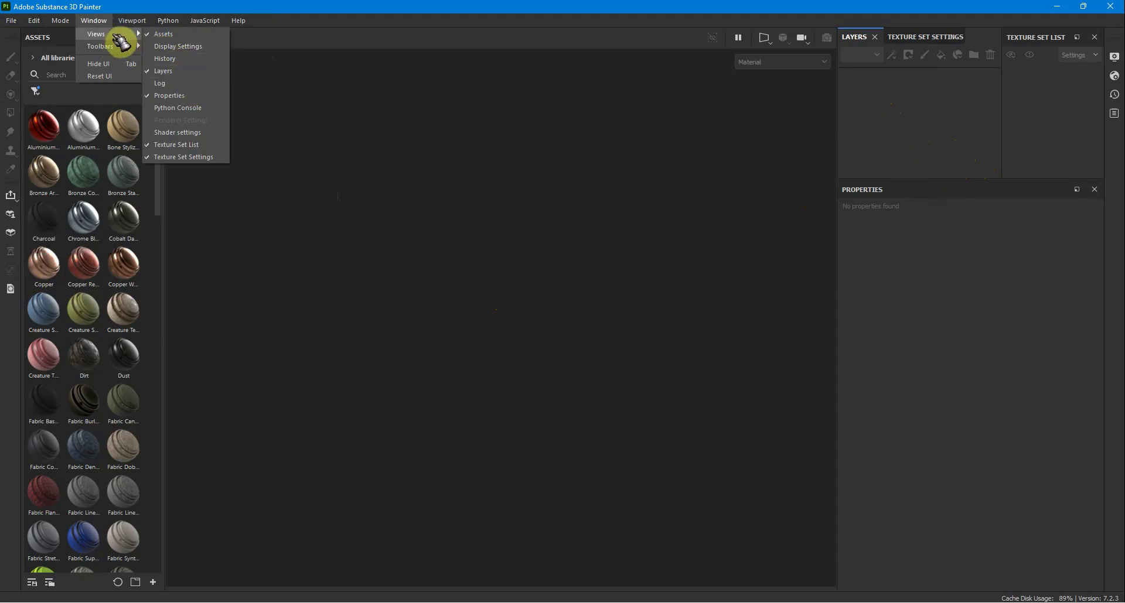
pyautogui.click(161, 35)
pyautogui.click(92, 21)
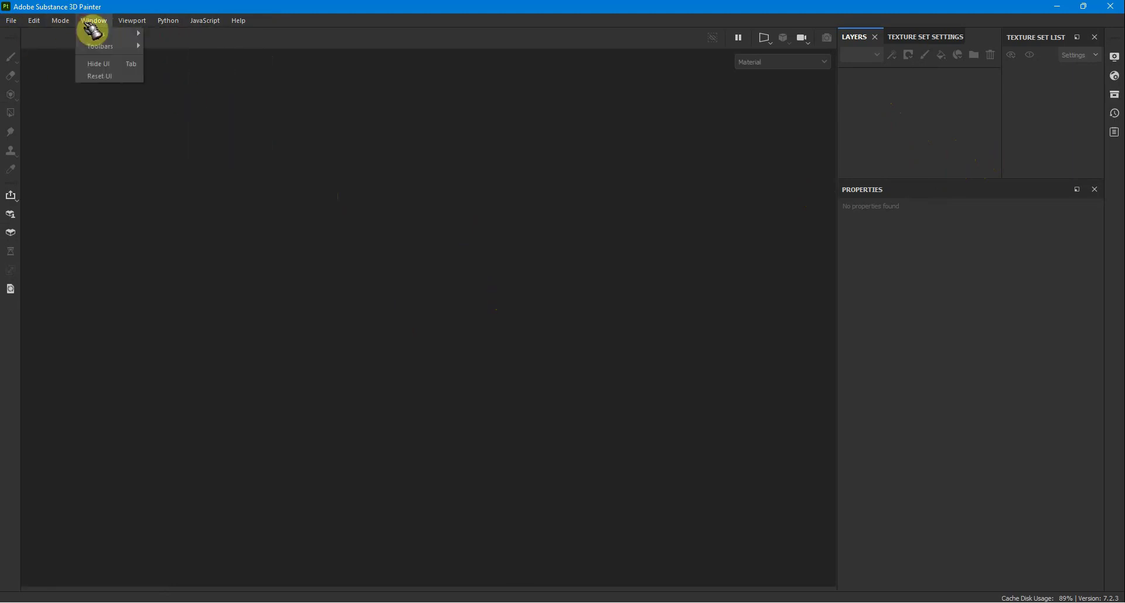
pyautogui.click(163, 35)
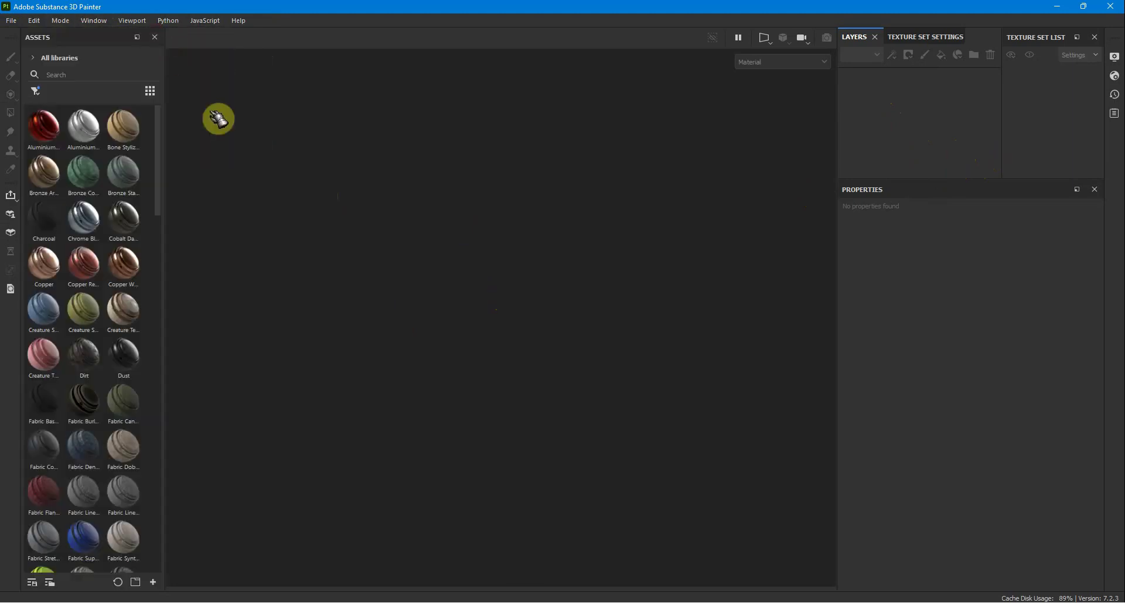
pyautogui.click(138, 21)
pyautogui.moveTo(94, 22)
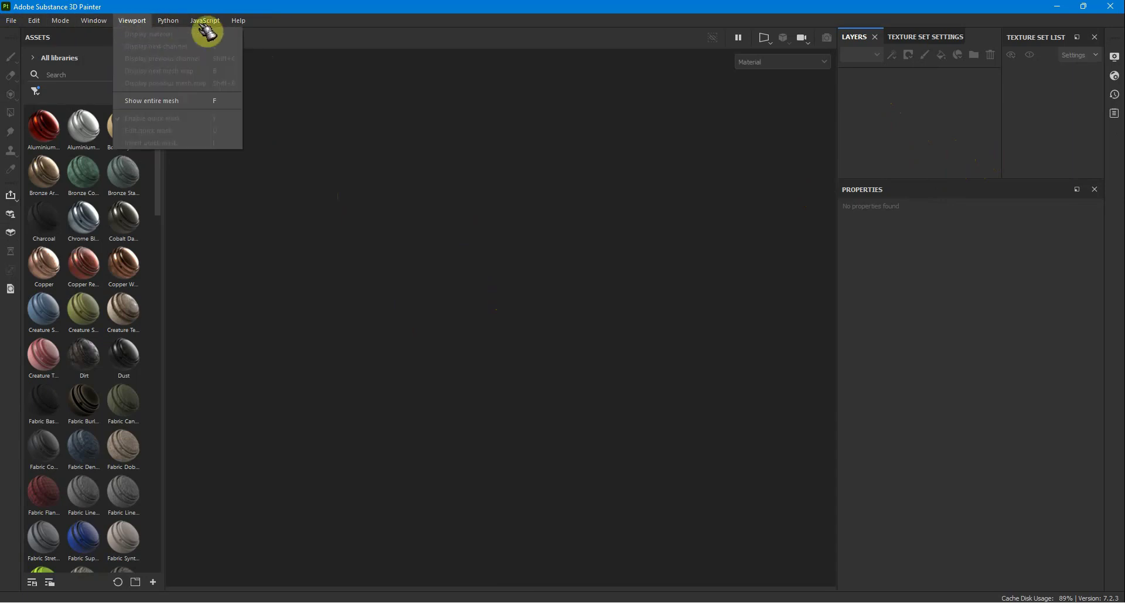
pyautogui.moveTo(238, 21)
pyautogui.click(324, 8)
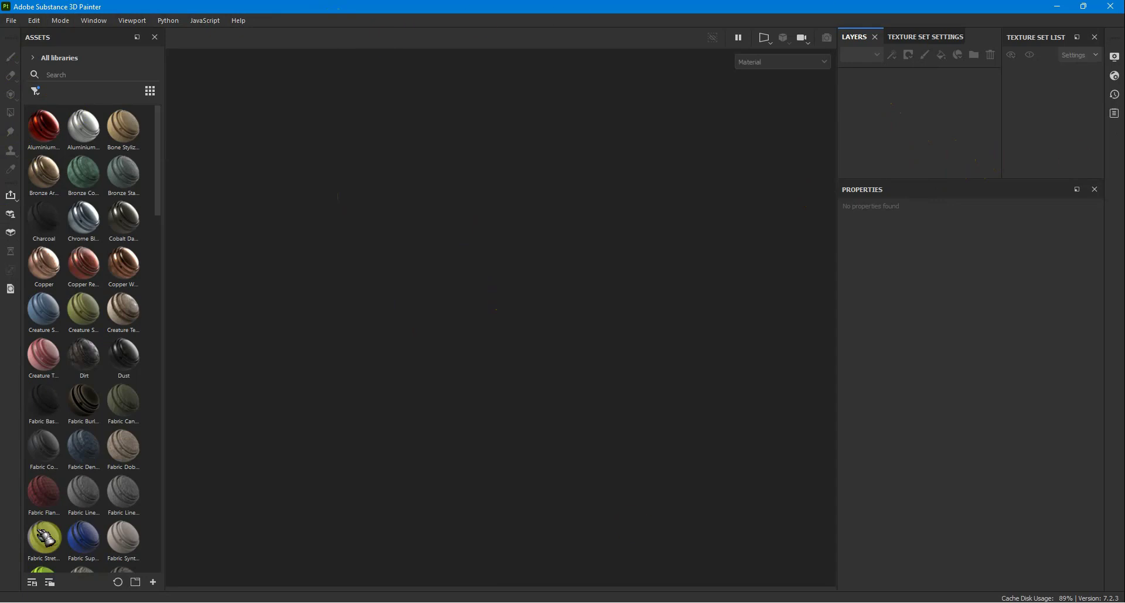
# - Start a new project and browse for its mesh file in the D:/GIAO TRINH/Model folder
pyautogui.click(12, 21)
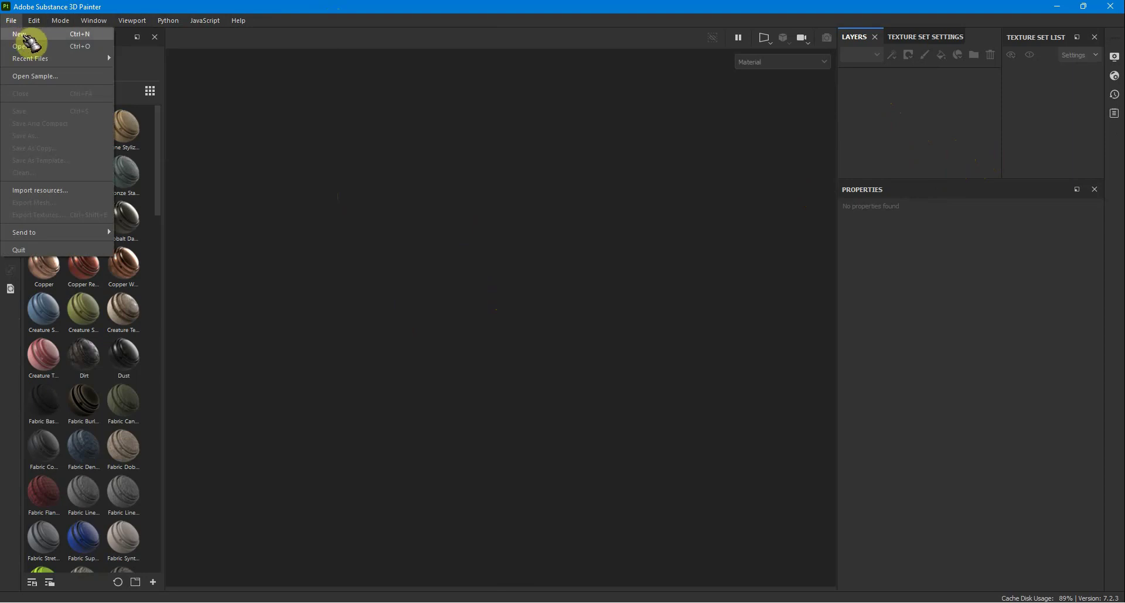
pyautogui.click(23, 34)
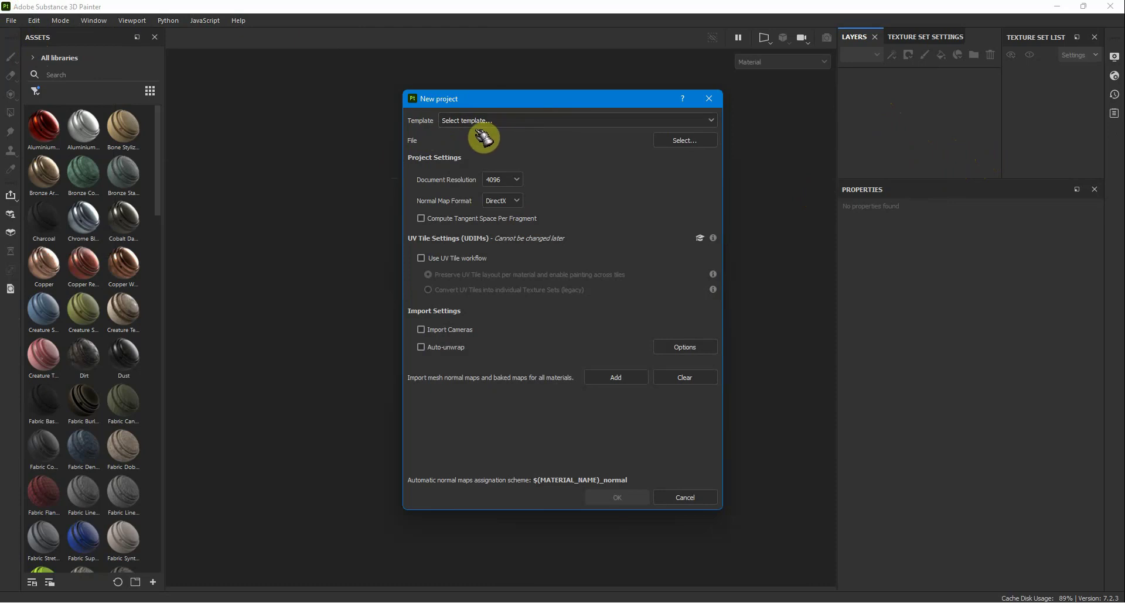
pyautogui.click(693, 142)
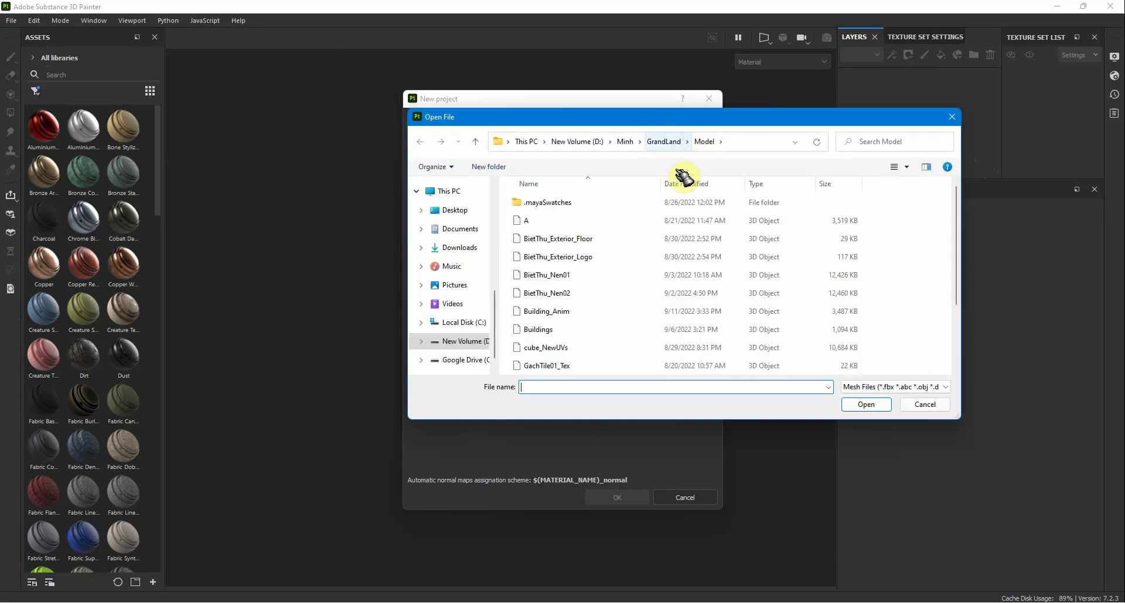
pyautogui.scroll(-2, 612, 261)
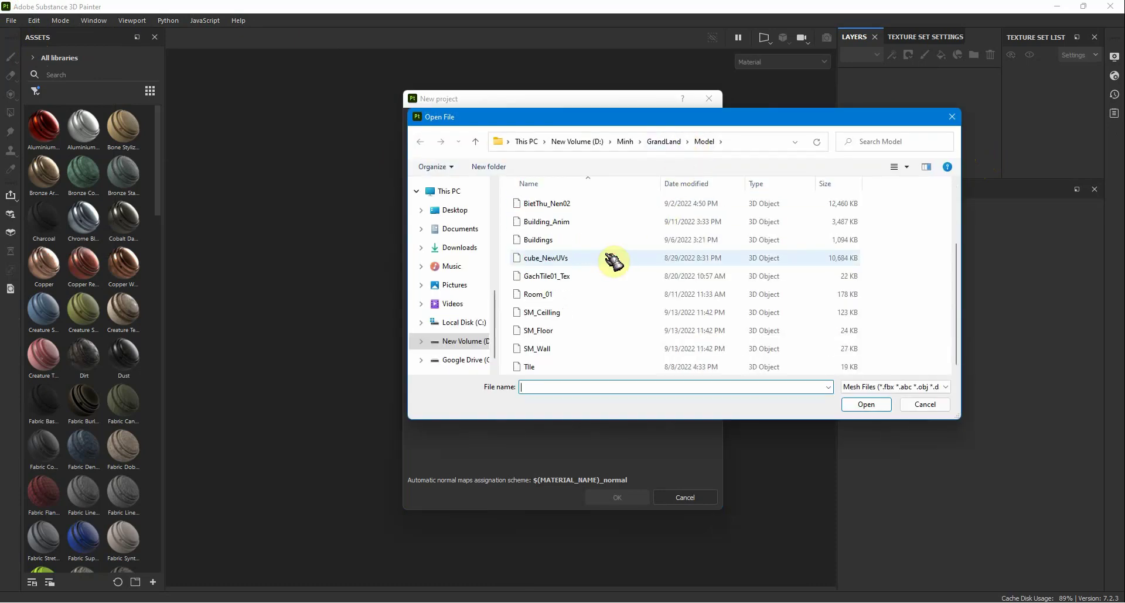
pyautogui.scroll(2, 547, 284)
pyautogui.scroll(-2, 548, 284)
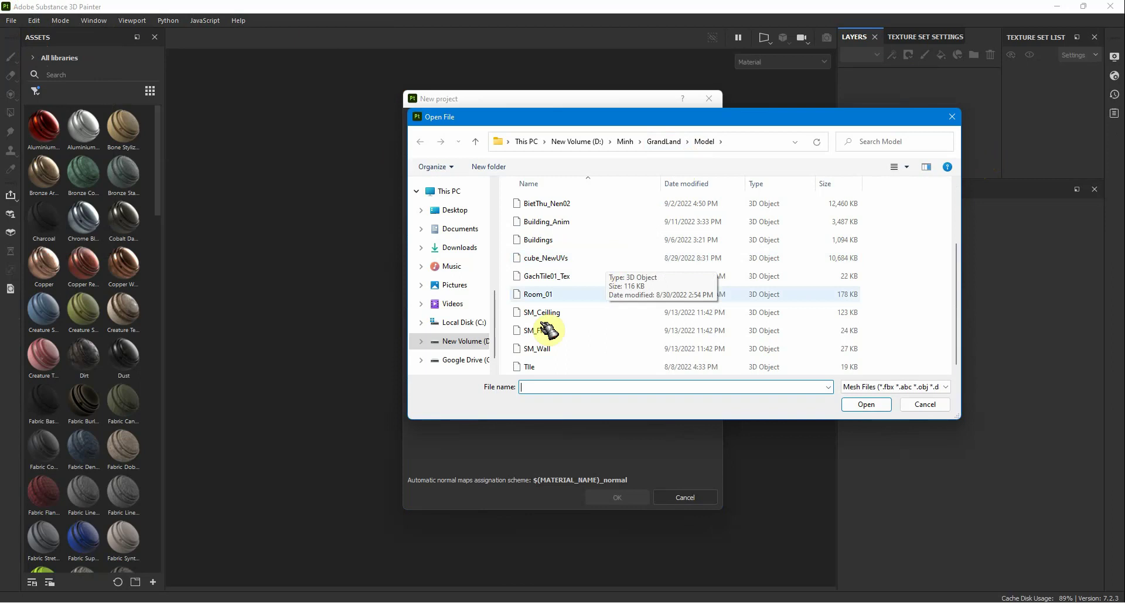
pyautogui.scroll(2, 583, 302)
pyautogui.scroll(-2, 577, 310)
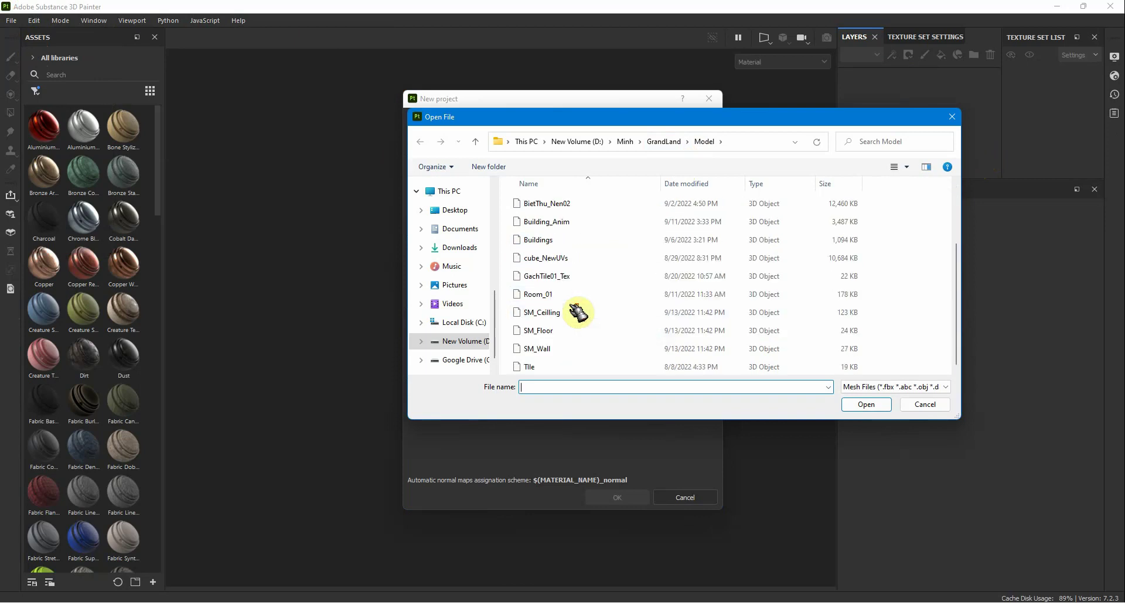
pyautogui.click(576, 141)
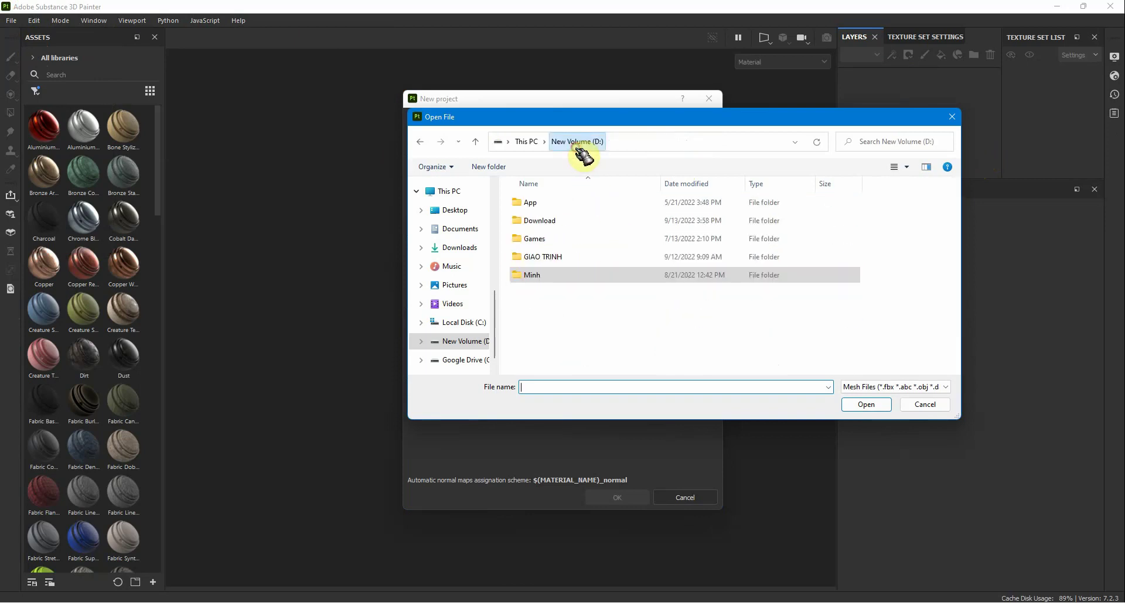
pyautogui.doubleClick(535, 258)
pyautogui.doubleClick(538, 258)
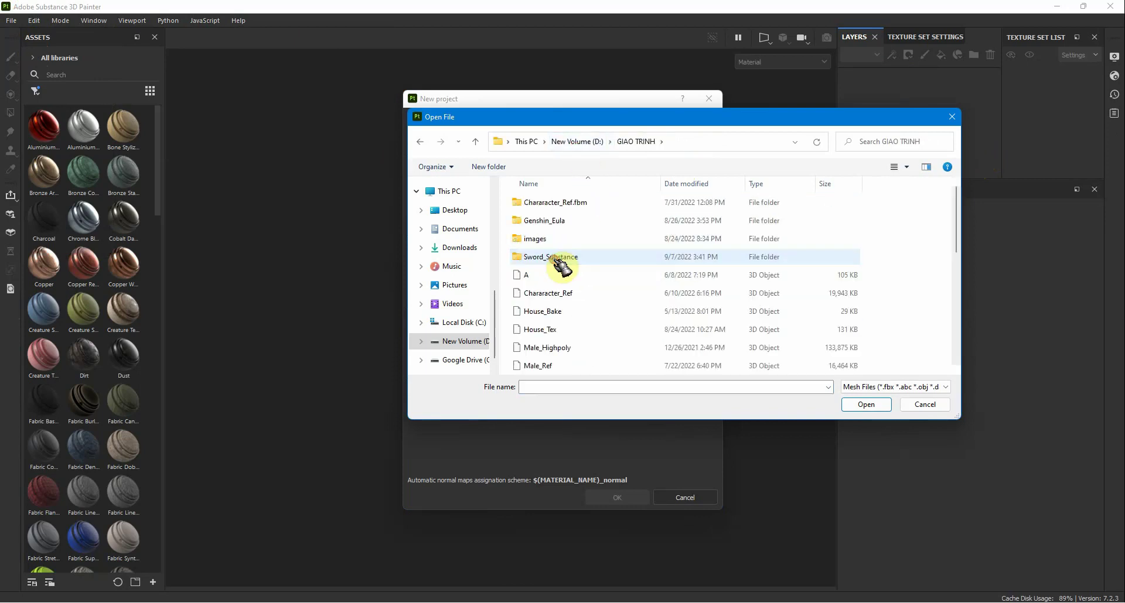
# - Choose Sword_02.fbx from the Model folder as the new project's mesh
pyautogui.scroll(-3, 568, 301)
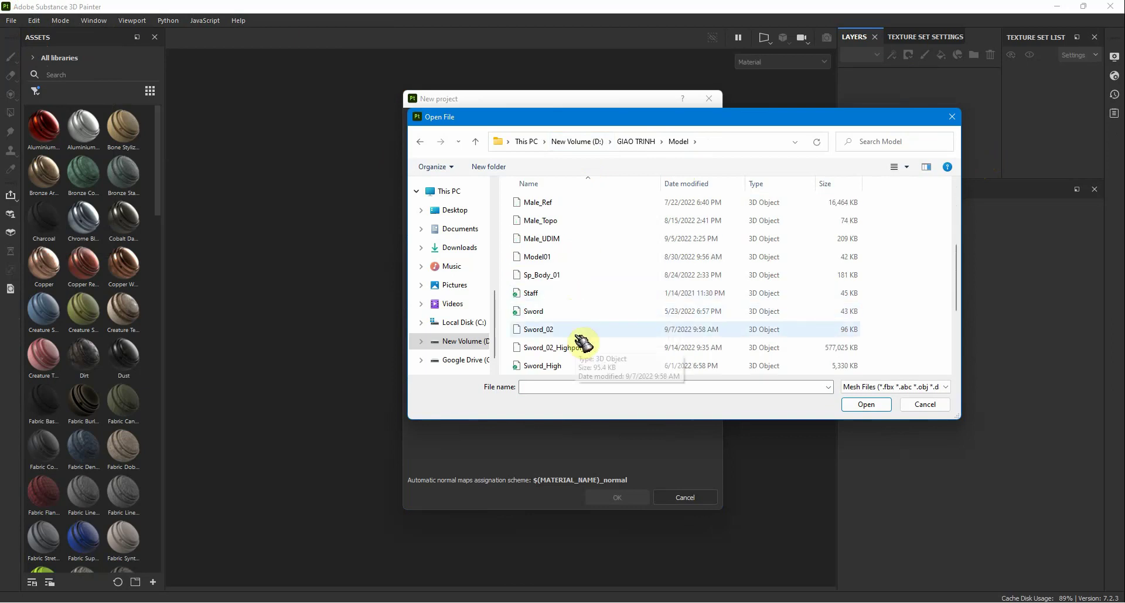
pyautogui.click(581, 332)
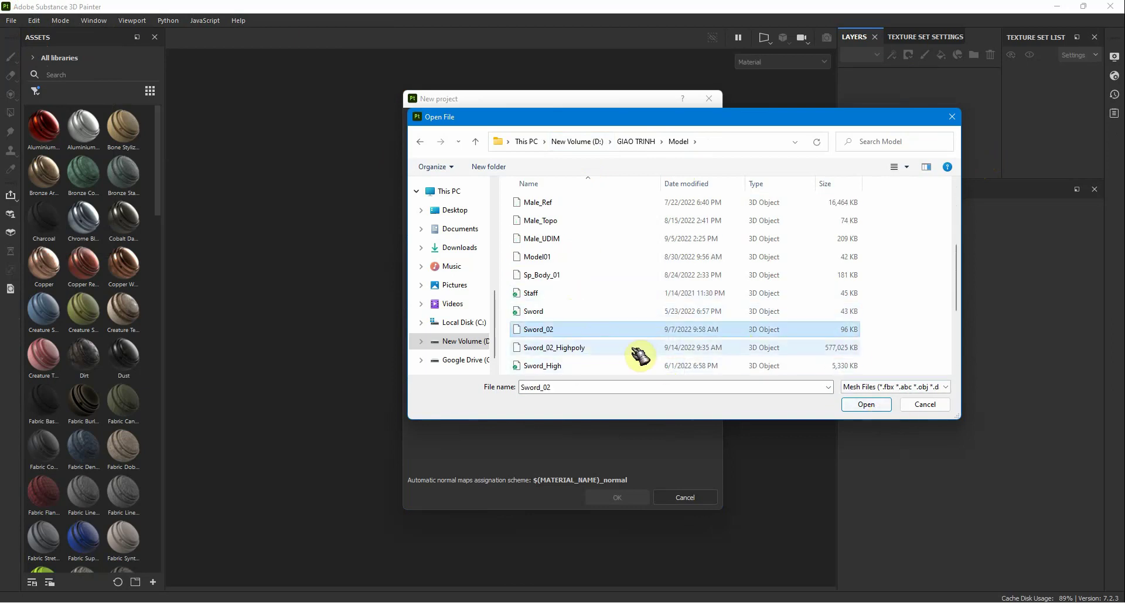
pyautogui.scroll(-2, 638, 352)
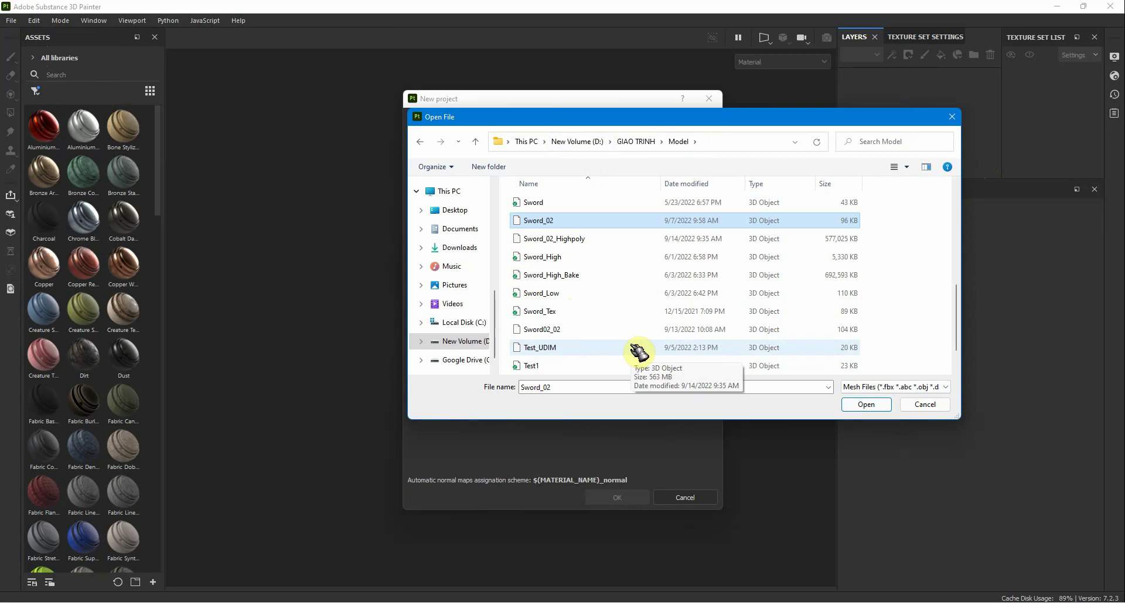
pyautogui.scroll(-1, 639, 351)
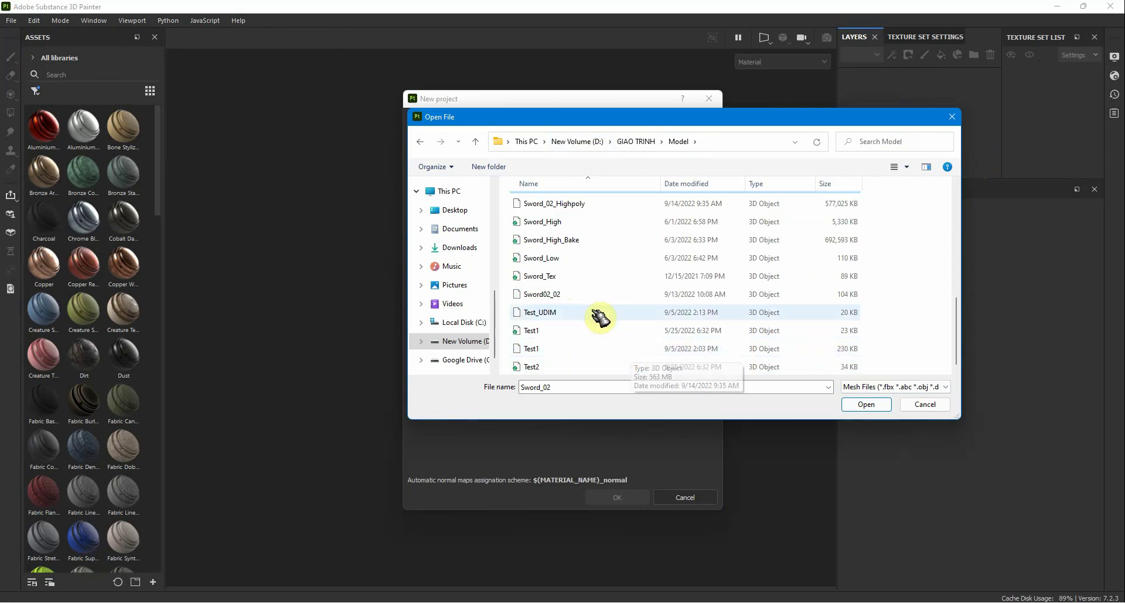
pyautogui.scroll(1, 605, 307)
pyautogui.scroll(1, 604, 308)
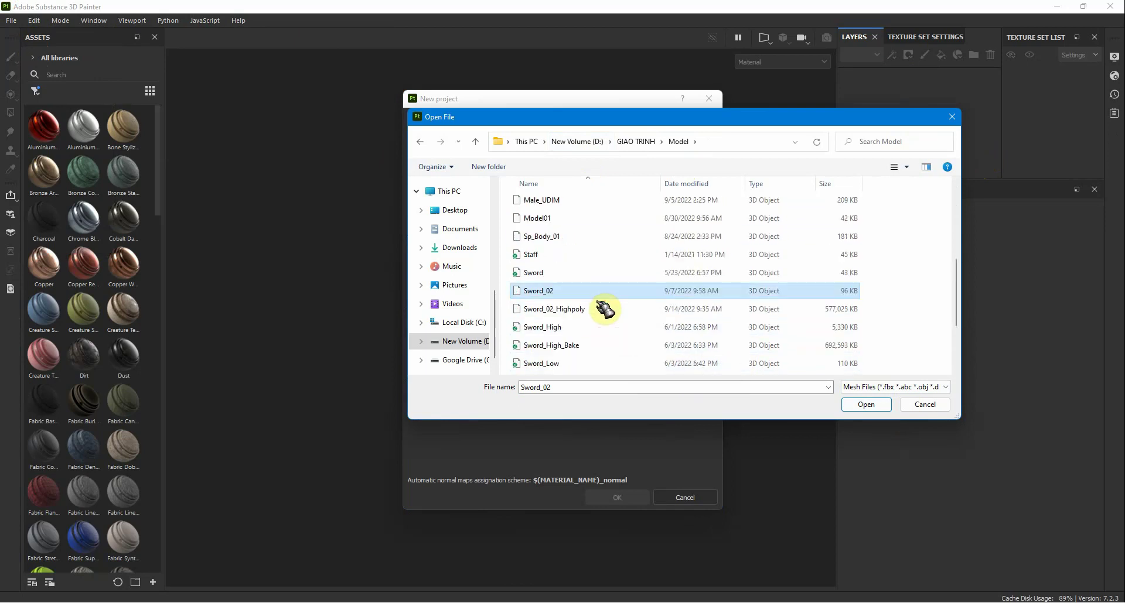
pyautogui.scroll(-2, 604, 307)
pyautogui.click(607, 294)
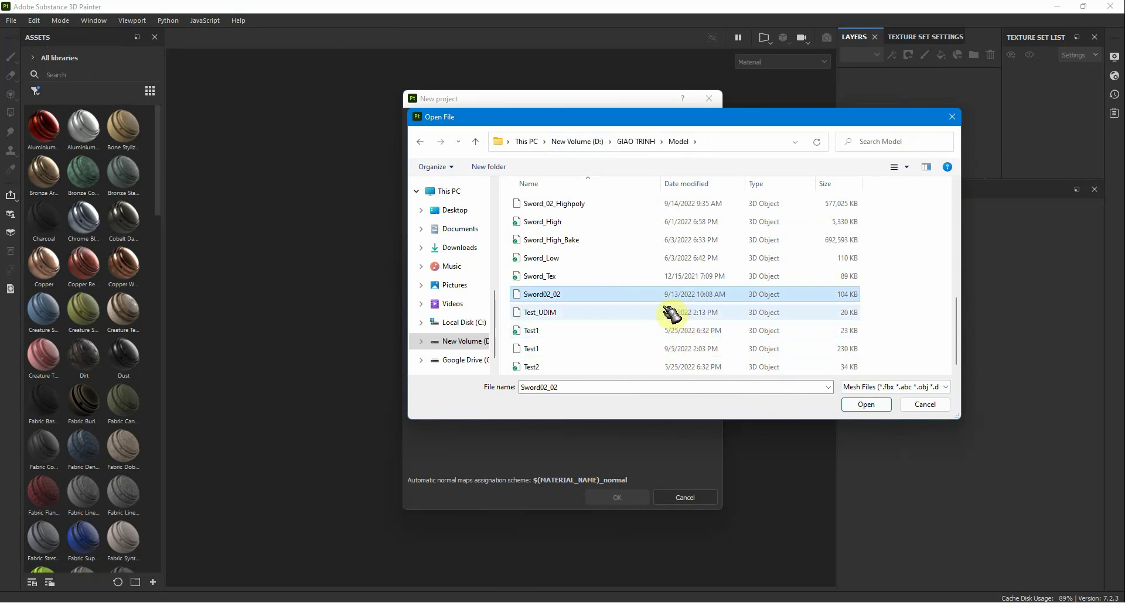
pyautogui.scroll(1, 670, 314)
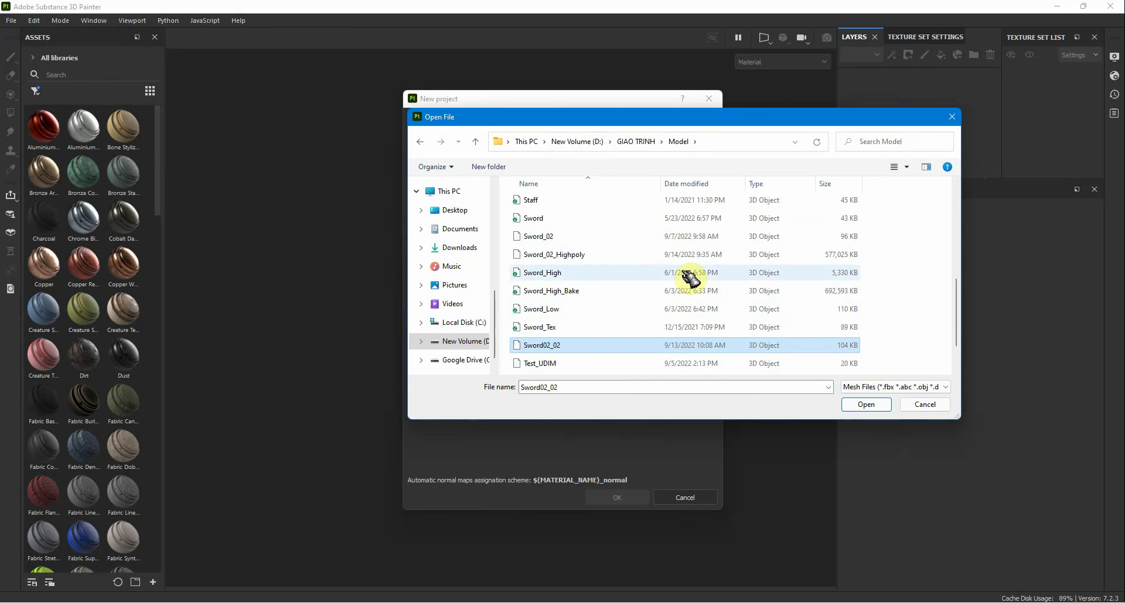
pyautogui.click(680, 239)
pyautogui.scroll(6, 677, 311)
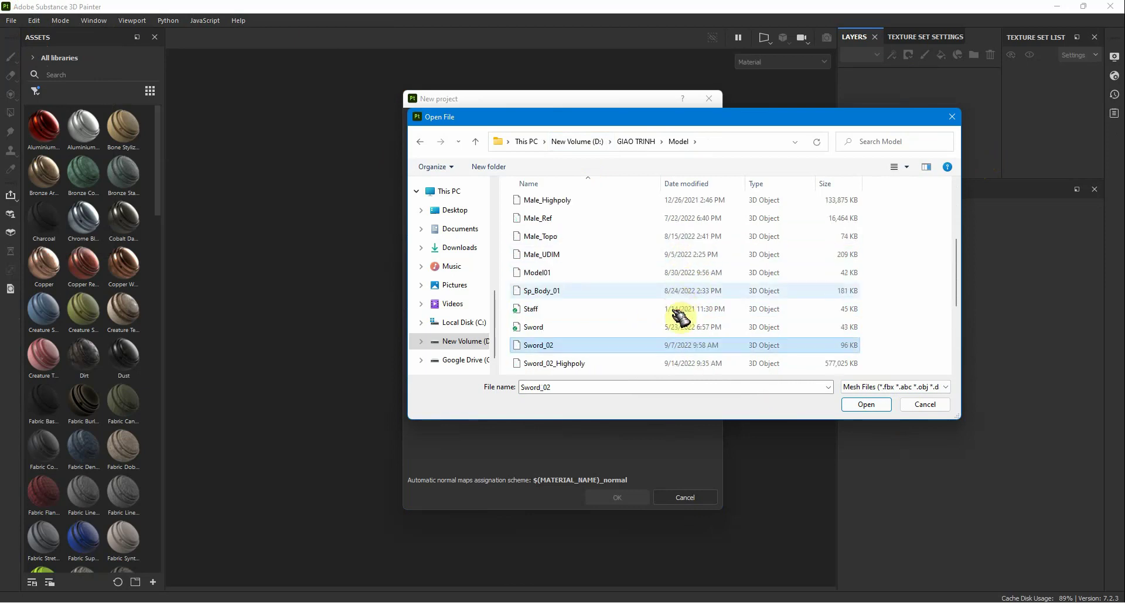
pyautogui.scroll(-2, 680, 331)
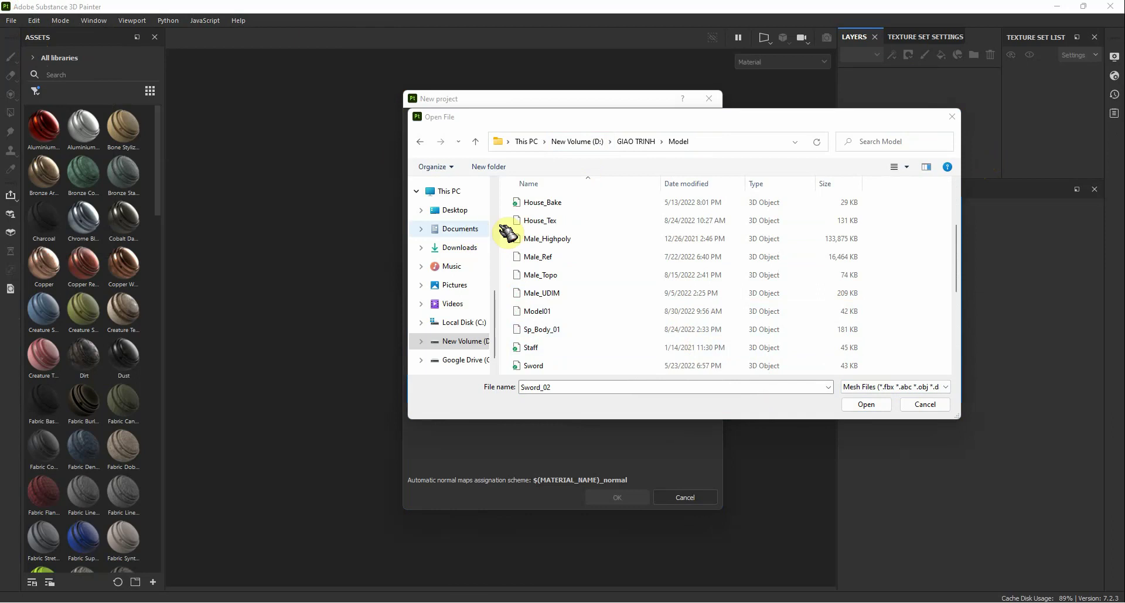
pyautogui.click(862, 405)
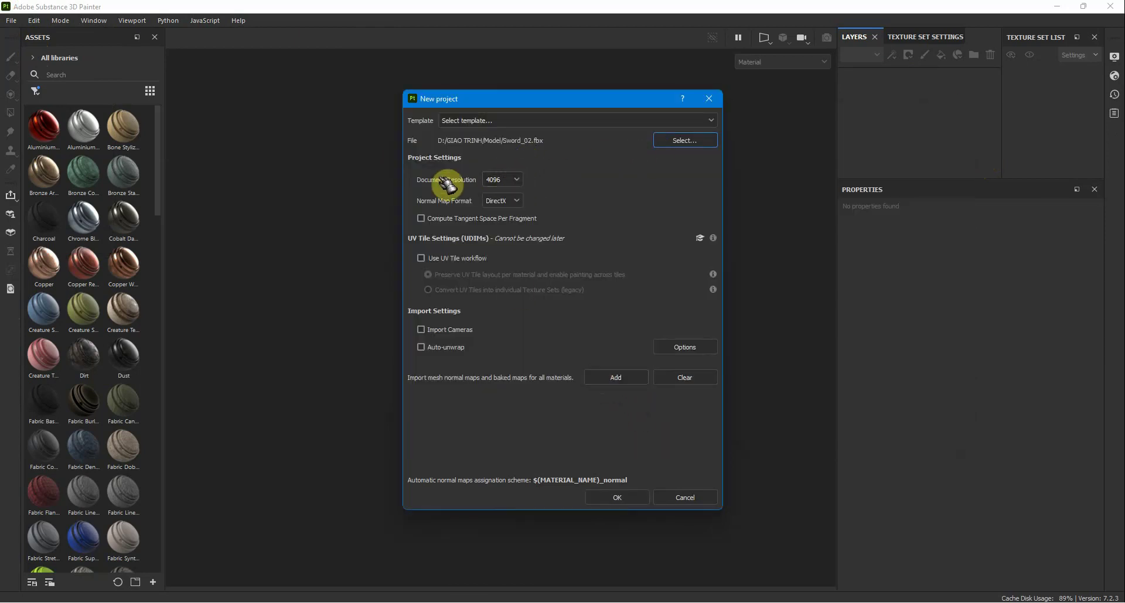
# - Set the new project's document resolution to 2048 and create the project
pyautogui.click(521, 183)
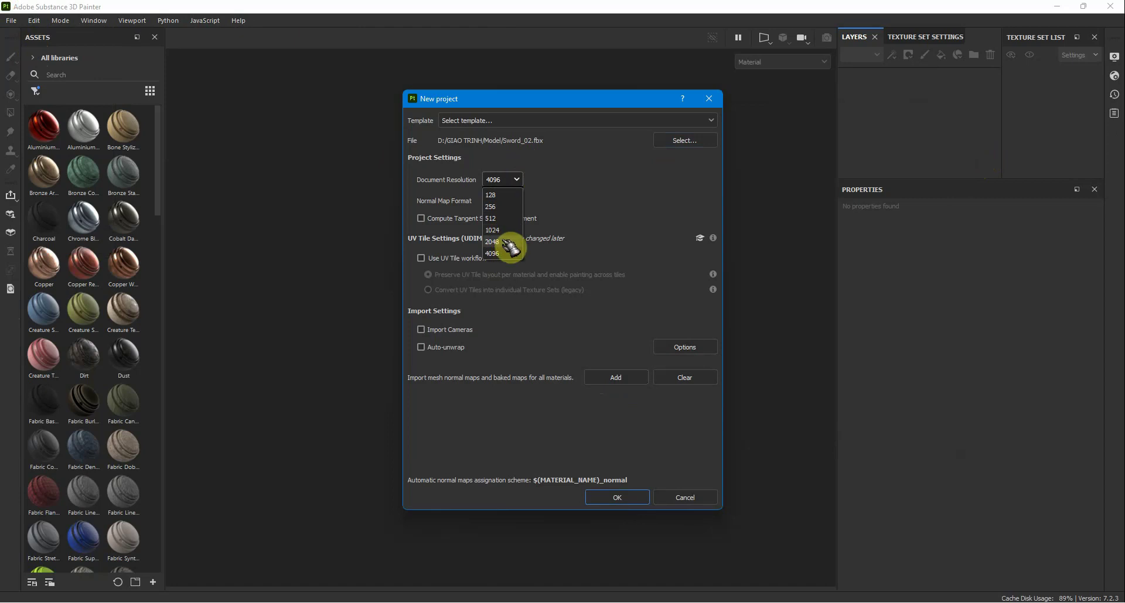
pyautogui.click(508, 249)
pyautogui.click(514, 179)
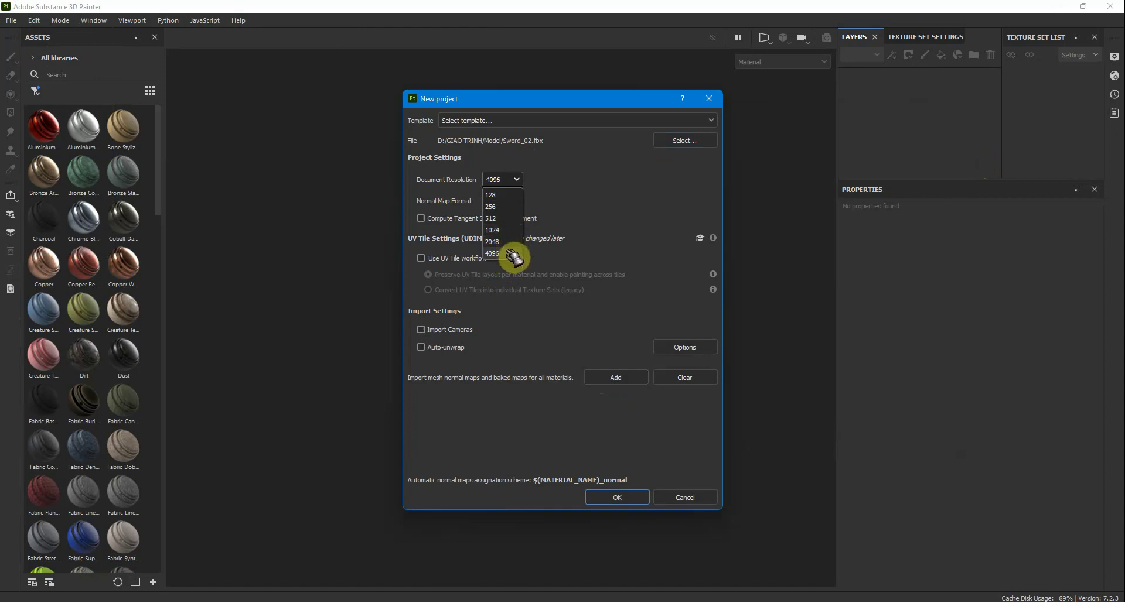
pyautogui.click(509, 254)
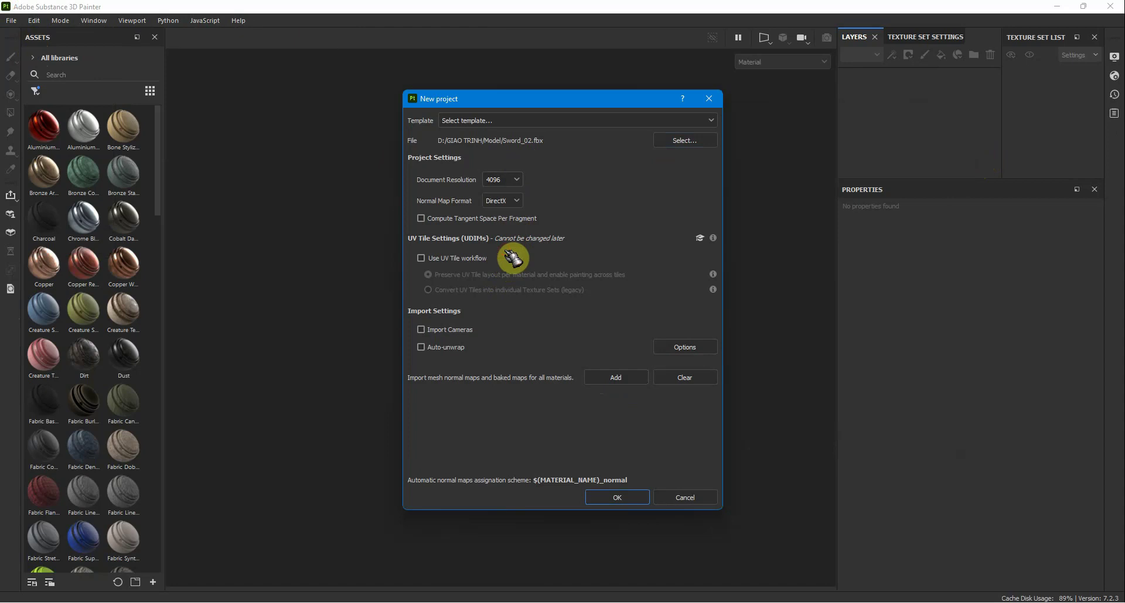
pyautogui.click(505, 180)
pyautogui.click(503, 242)
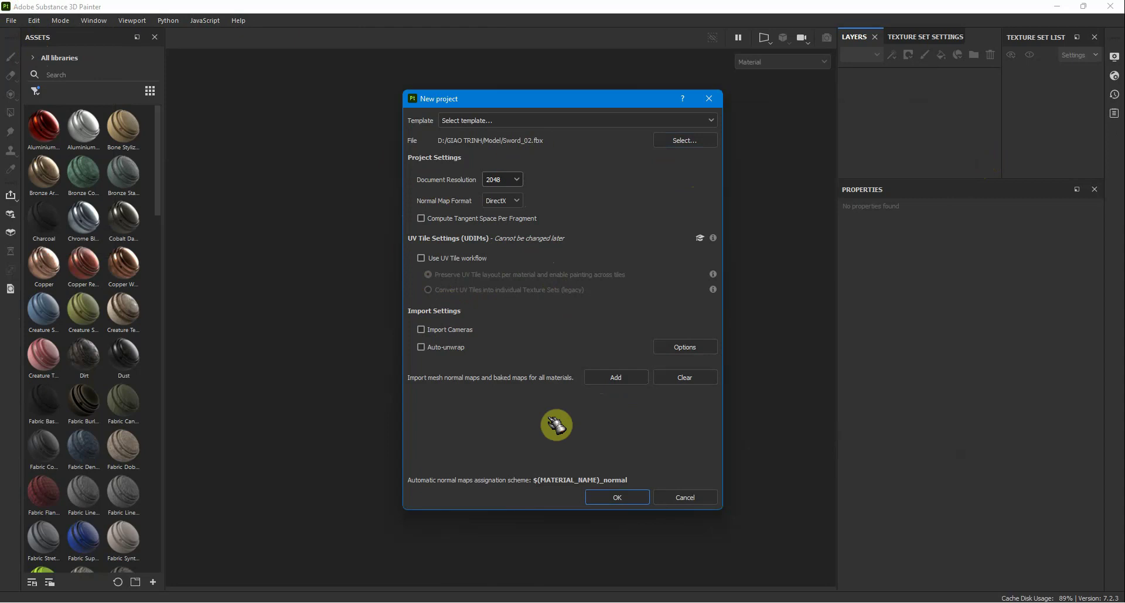
pyautogui.click(618, 499)
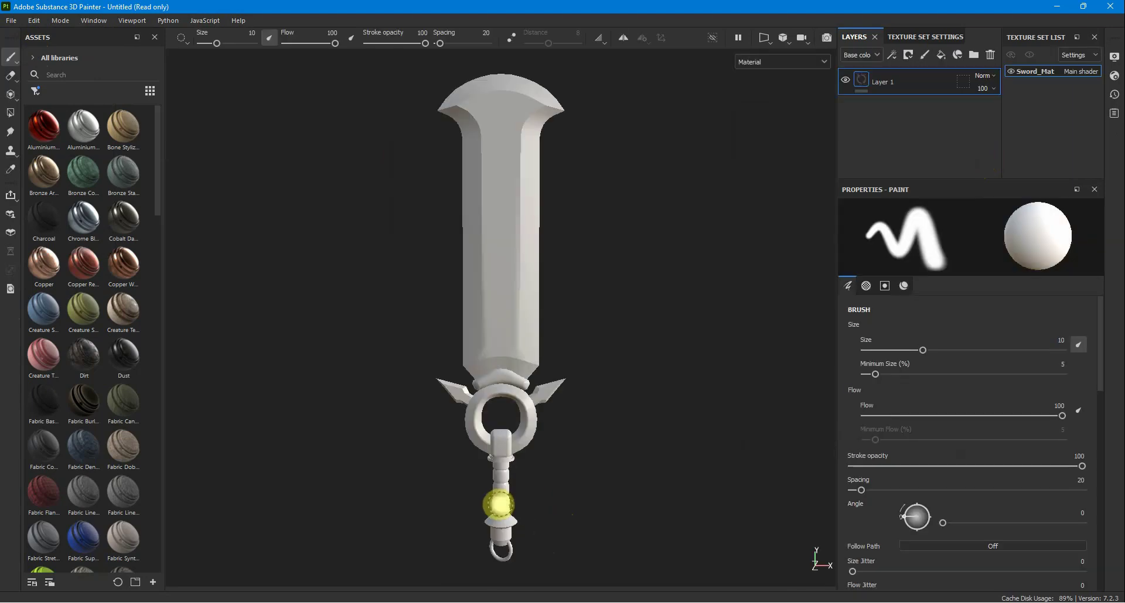
# - Set the 3D viewport camera to Perspective view
pyautogui.click(784, 39)
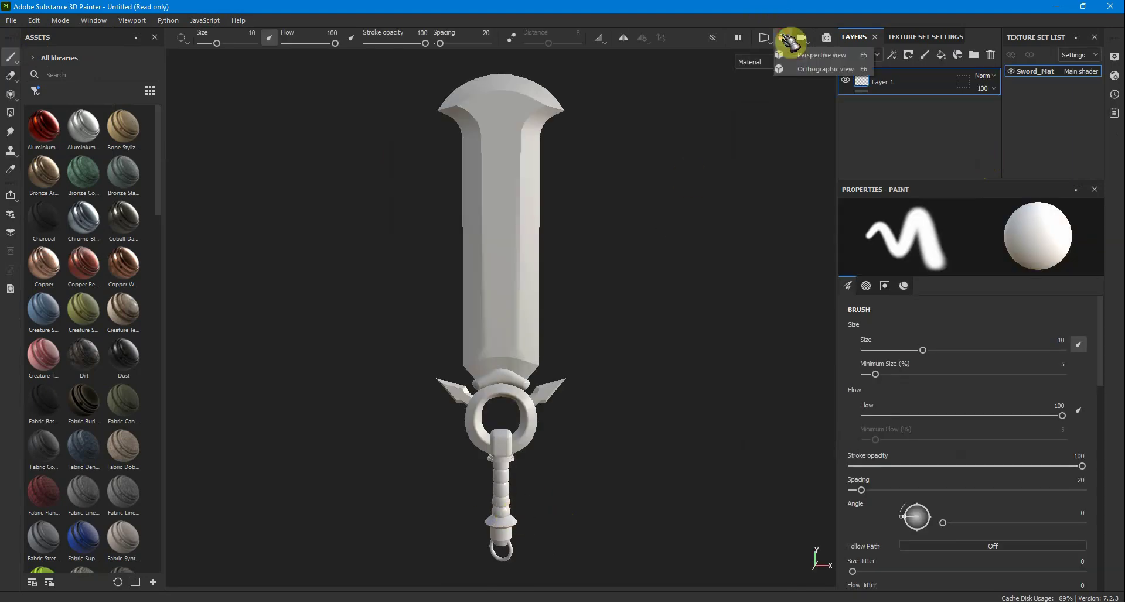
pyautogui.click(779, 55)
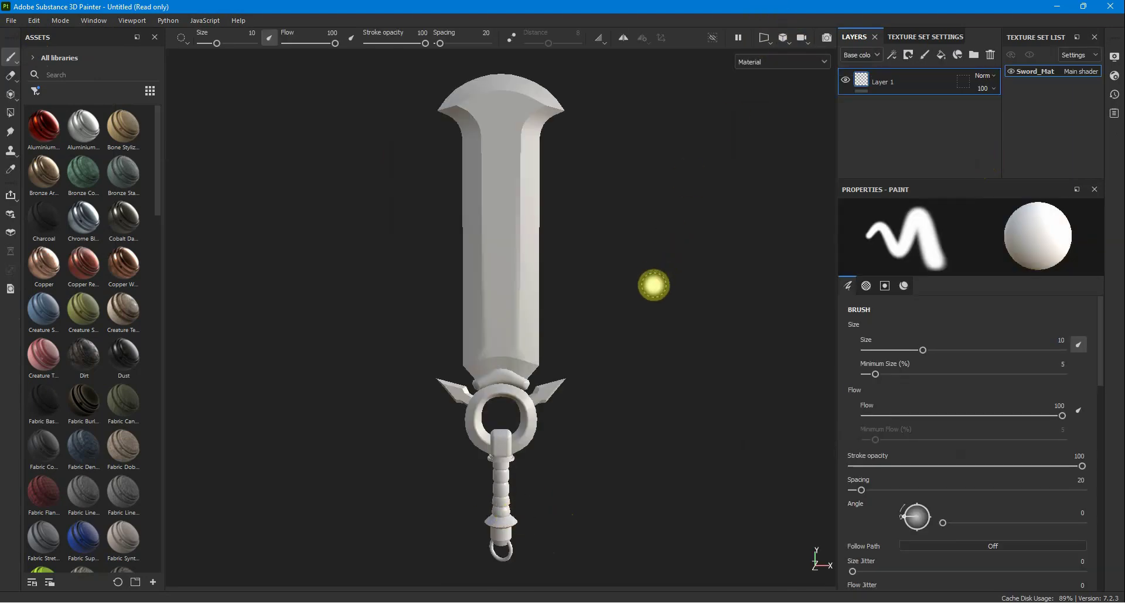
pyautogui.click(627, 298)
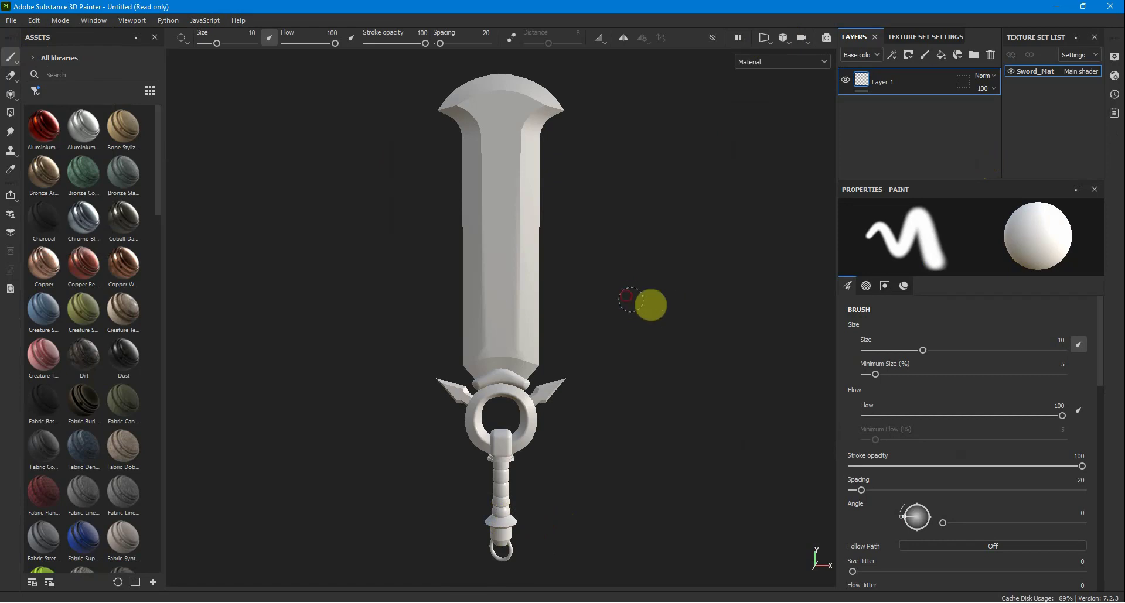
# - Show the sword's 3D view and its 2D UV layout side by side
pyautogui.moveTo(740, 302)
pyautogui.keyDown('alt'); pyautogui.mouseDown()
pyautogui.moveTo(871, 251)
pyautogui.moveTo(627, 342)
pyautogui.moveTo(414, 356)
pyautogui.moveTo(449, 299)
pyautogui.moveTo(216, 248)
pyautogui.moveTo(505, 287)
pyautogui.moveTo(695, 289)
pyautogui.moveTo(705, 259)
pyautogui.moveTo(984, 192)
pyautogui.moveTo(580, 279)
pyautogui.moveTo(314, 294)
pyautogui.moveTo(607, 284)
pyautogui.moveTo(534, 280)
pyautogui.moveTo(420, 172)
pyautogui.moveTo(316, 334)
pyautogui.moveTo(359, 397)
pyautogui.moveTo(471, 405)
pyautogui.moveTo(283, 349)
pyautogui.moveTo(467, 351)
pyautogui.mouseUp(); pyautogui.keyUp('alt')
pyautogui.moveTo(467, 352)
pyautogui.keyDown('alt'); pyautogui.mouseDown(button='right')
pyautogui.moveTo(628, 314)
pyautogui.moveTo(630, 257)
pyautogui.mouseUp(button='right'); pyautogui.keyUp('alt')
pyautogui.keyDown('alt'); pyautogui.moveTo(642, 249); pyautogui.dragTo(688, 321); pyautogui.keyUp('alt')
pyautogui.keyDown('alt'); pyautogui.moveTo(688, 322); pyautogui.dragTo(677, 125, button='right'); pyautogui.keyUp('alt')
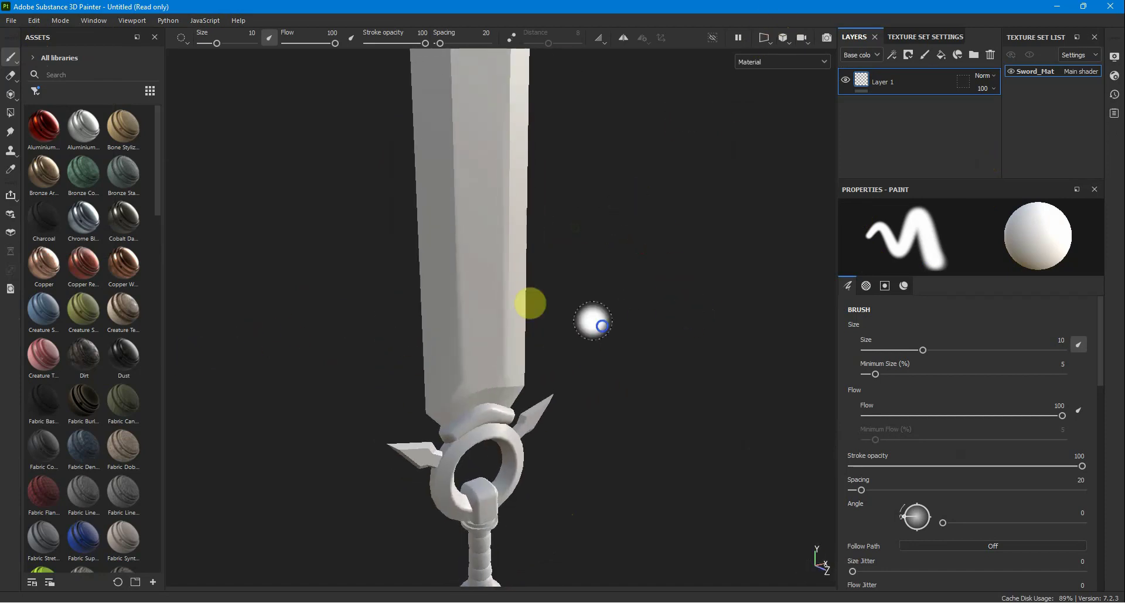
pyautogui.keyDown('alt'); pyautogui.moveTo(638, 316); pyautogui.dragTo(476, 276); pyautogui.keyUp('alt')
pyautogui.click(766, 40)
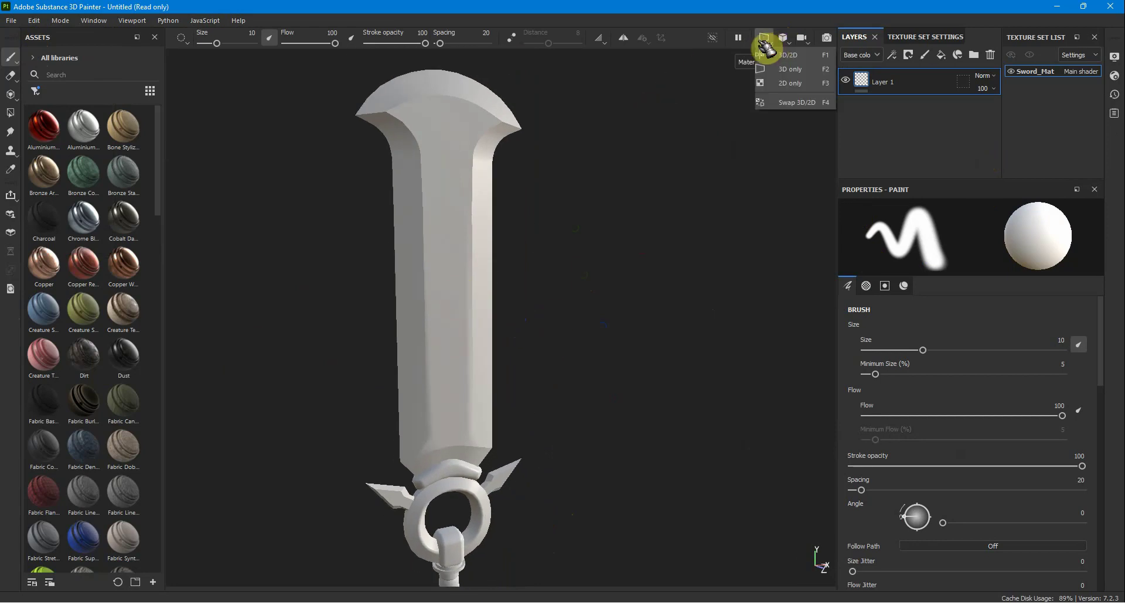
pyautogui.click(797, 59)
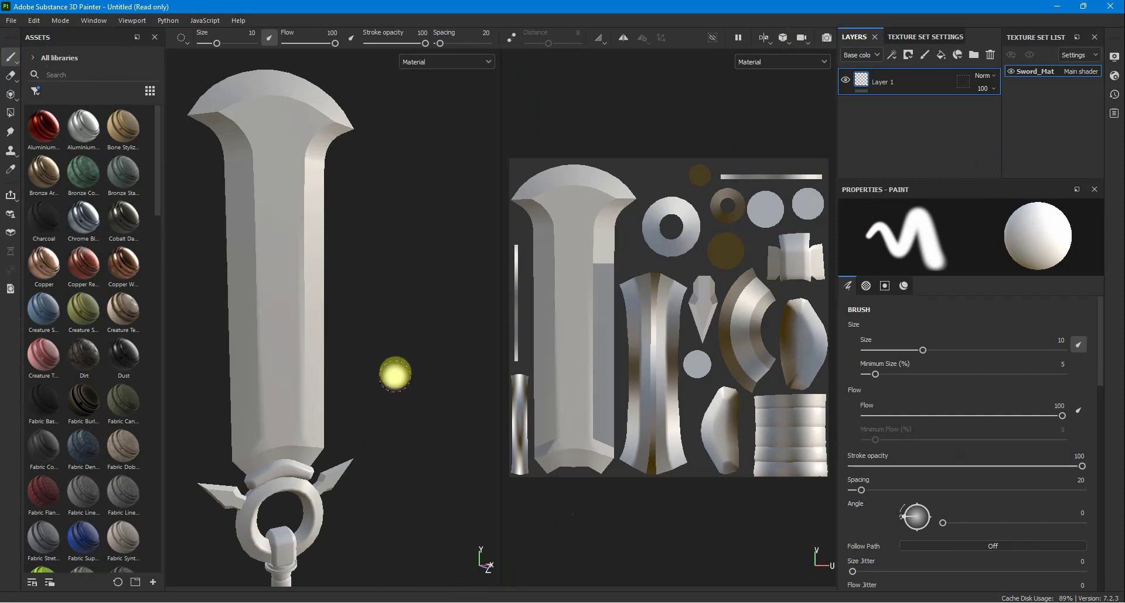
# - Examine the sword's blade, guard ring and handle from several angles and distances in the 3D view
pyautogui.keyDown('alt'); pyautogui.moveTo(431, 335); pyautogui.dragTo(422, 359); pyautogui.keyUp('alt')
pyautogui.keyDown('alt'); pyautogui.moveTo(422, 359); pyautogui.dragTo(341, 274, button='right'); pyautogui.keyUp('alt')
pyautogui.keyDown('alt'); pyautogui.moveTo(341, 274); pyautogui.dragTo(404, 321, button='middle'); pyautogui.keyUp('alt')
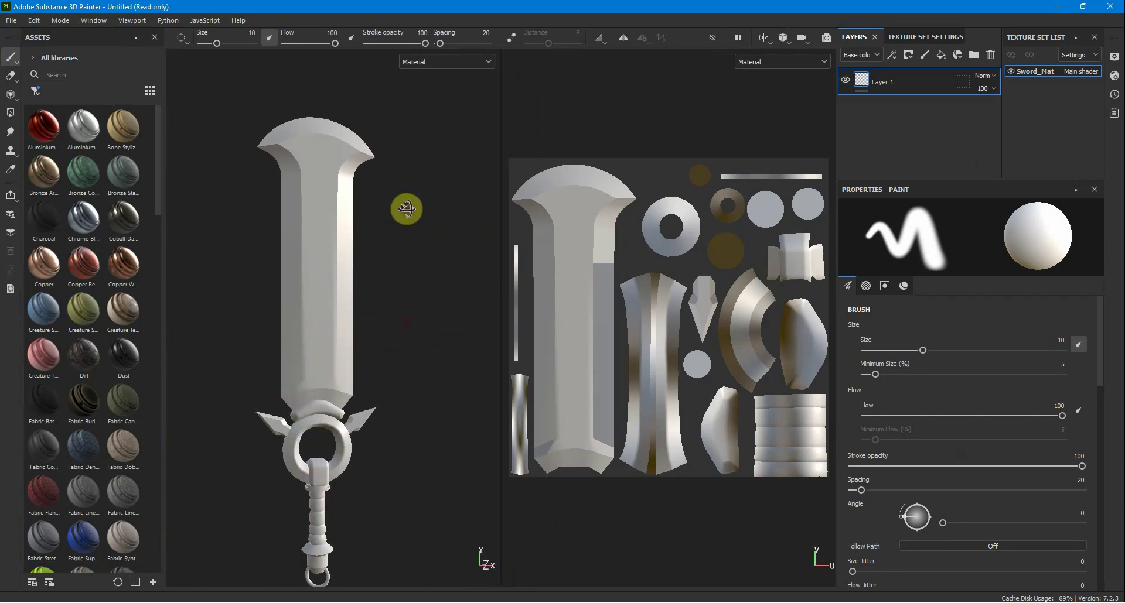
pyautogui.keyDown('alt'); pyautogui.moveTo(406, 209); pyautogui.dragTo(362, 292); pyautogui.keyUp('alt')
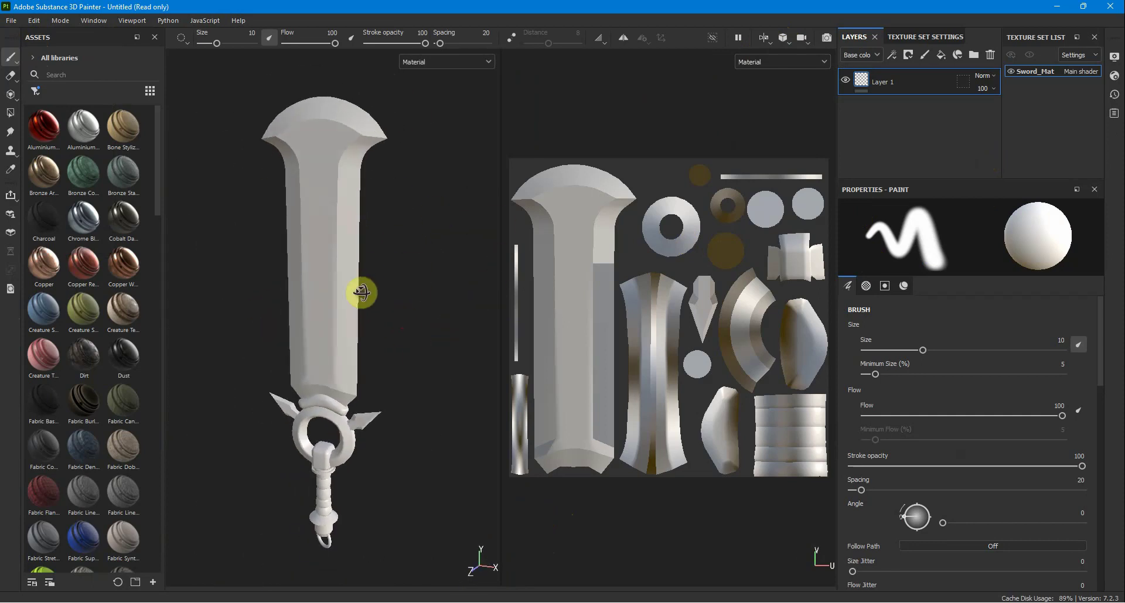
pyautogui.keyDown('alt'); pyautogui.moveTo(380, 260); pyautogui.dragTo(420, 316, button='right'); pyautogui.keyUp('alt')
pyautogui.keyDown('alt'); pyautogui.moveTo(419, 316); pyautogui.dragTo(361, 292); pyautogui.keyUp('alt')
pyautogui.keyDown('alt'); pyautogui.moveTo(361, 292); pyautogui.dragTo(146, 403, button='right'); pyautogui.keyUp('alt')
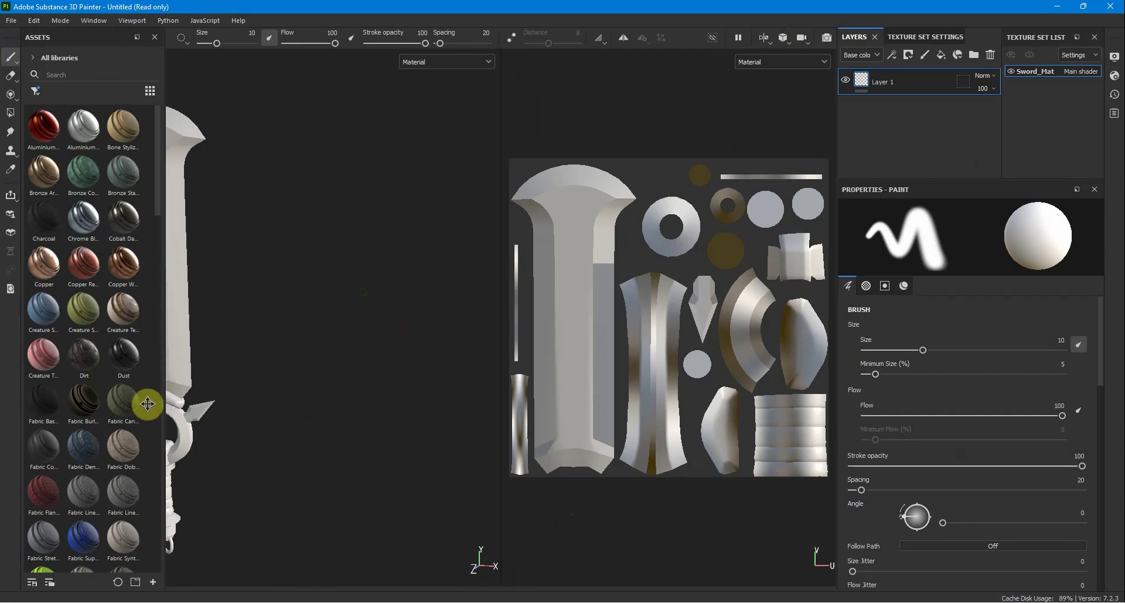
pyautogui.keyDown('alt'); pyautogui.moveTo(145, 402); pyautogui.dragTo(332, 246, button='middle'); pyautogui.keyUp('alt')
pyautogui.keyDown('alt'); pyautogui.moveTo(345, 245); pyautogui.dragTo(342, 321); pyautogui.keyUp('alt')
pyautogui.keyDown('alt'); pyautogui.moveTo(341, 322); pyautogui.dragTo(414, 277, button='middle'); pyautogui.keyUp('alt')
pyautogui.keyDown('alt'); pyautogui.moveTo(414, 277); pyautogui.dragTo(366, 280); pyautogui.keyUp('alt')
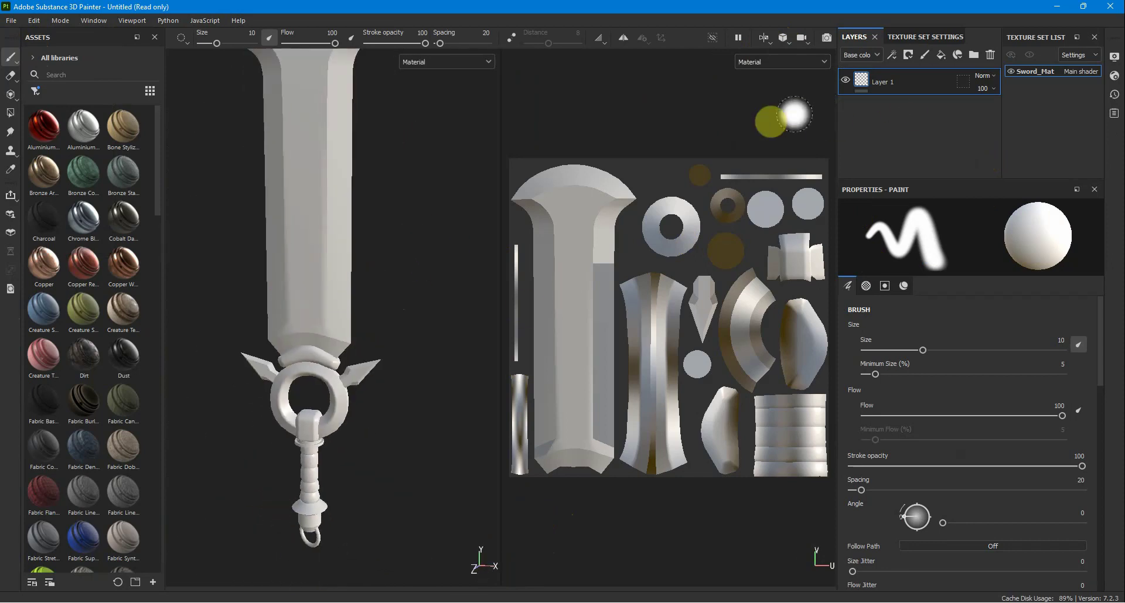
# - Switch the viewport from the combined 3D/2D layout to 2D only
pyautogui.click(764, 39)
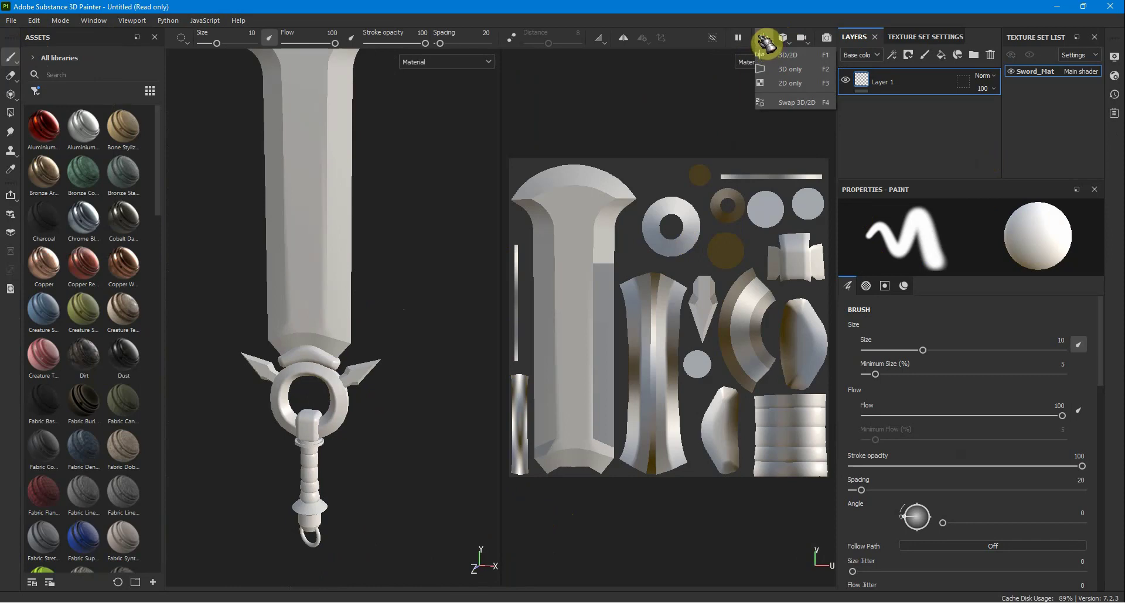
pyautogui.click(765, 40)
pyautogui.click(766, 40)
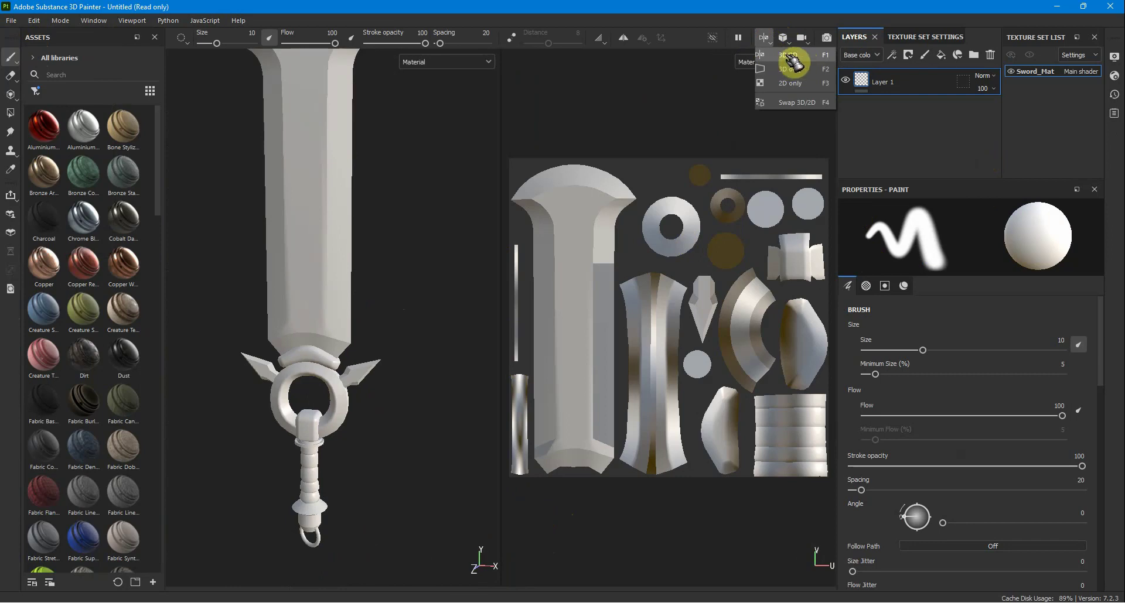
pyautogui.click(794, 60)
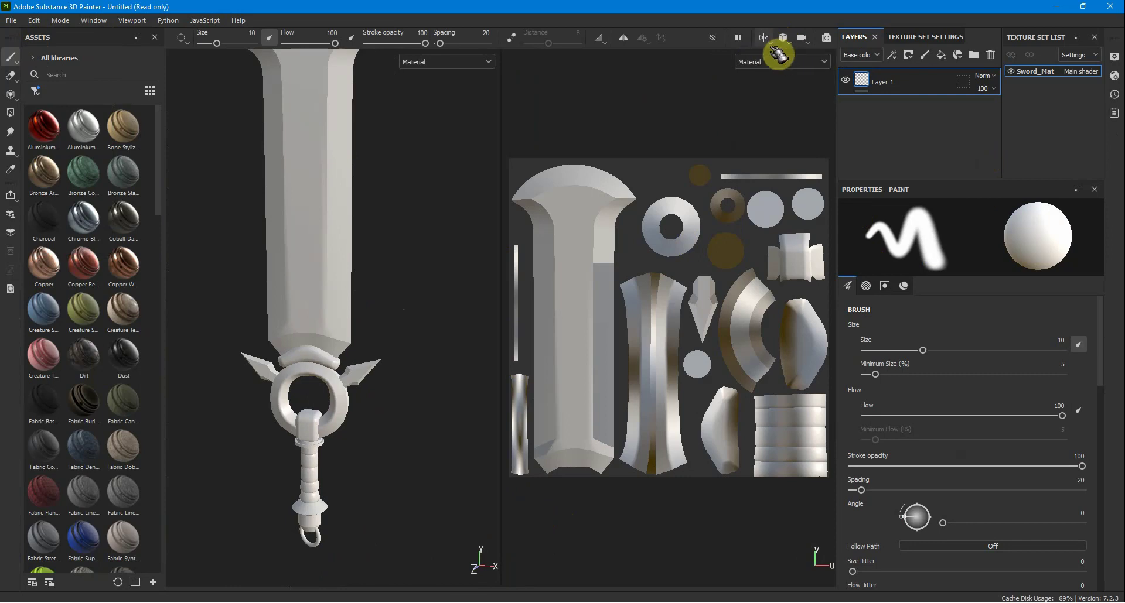
pyautogui.click(765, 39)
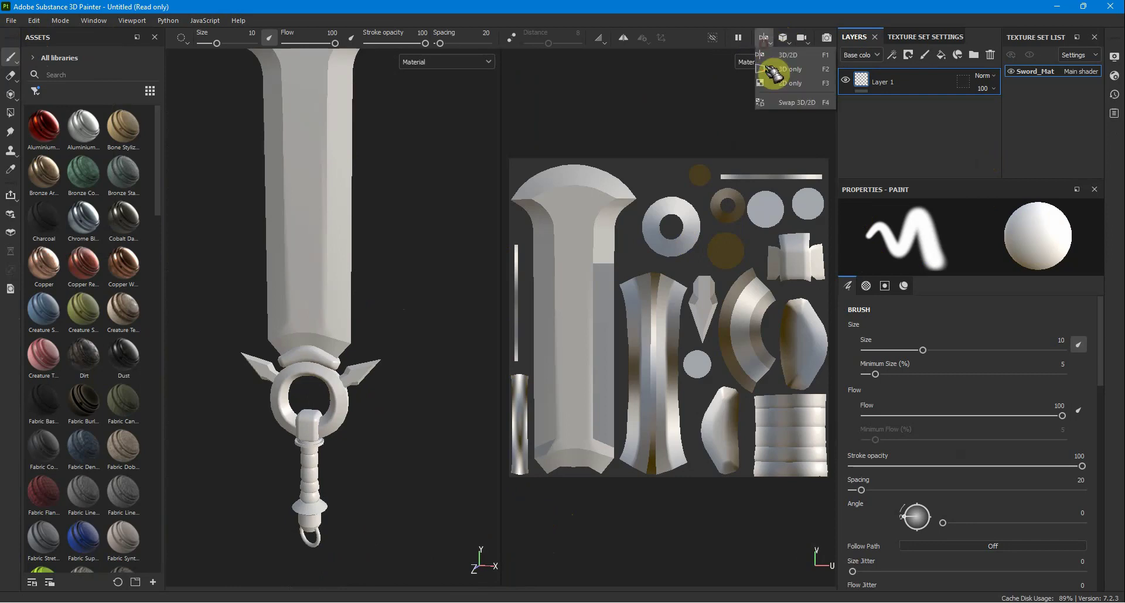
pyautogui.click(796, 85)
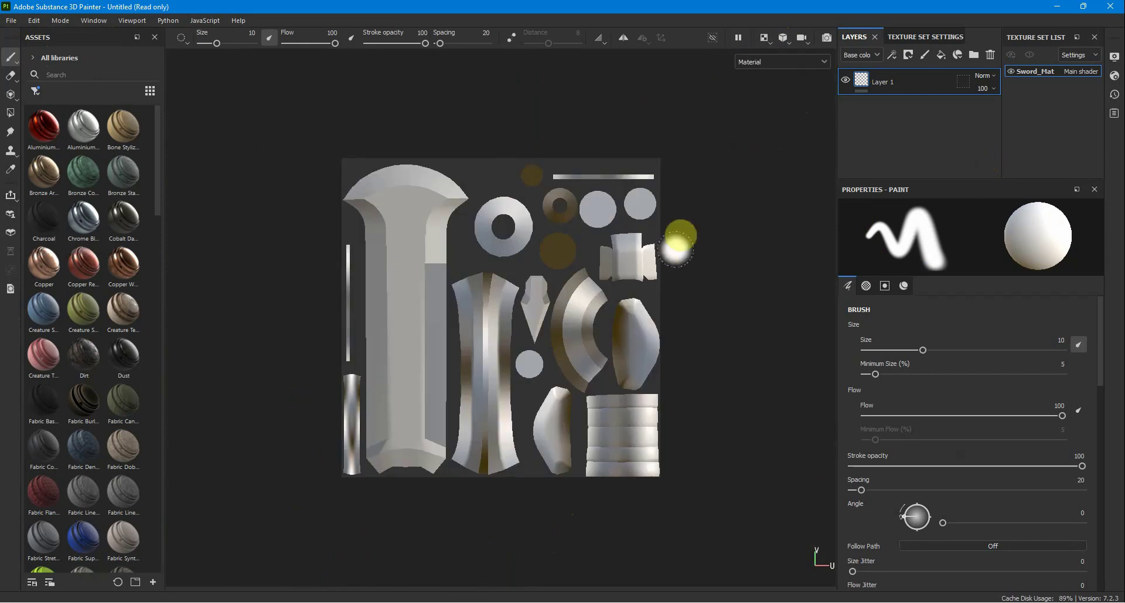
# - Switch the viewport to 3D only and return it to the combined 3D/2D layout
pyautogui.click(773, 41)
pyautogui.click(790, 70)
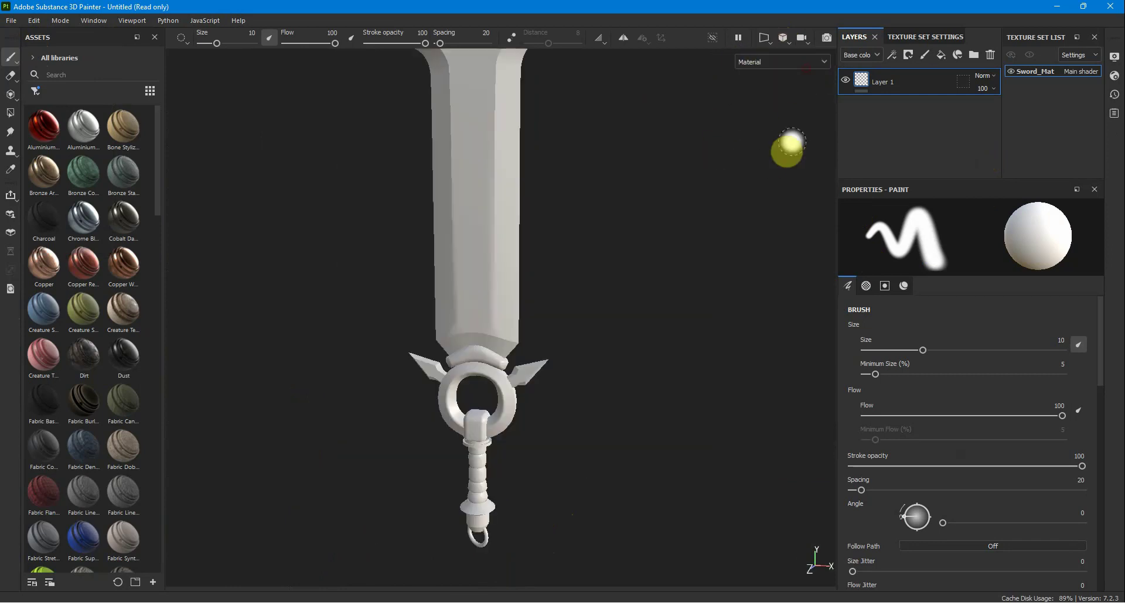
pyautogui.click(769, 40)
pyautogui.click(786, 56)
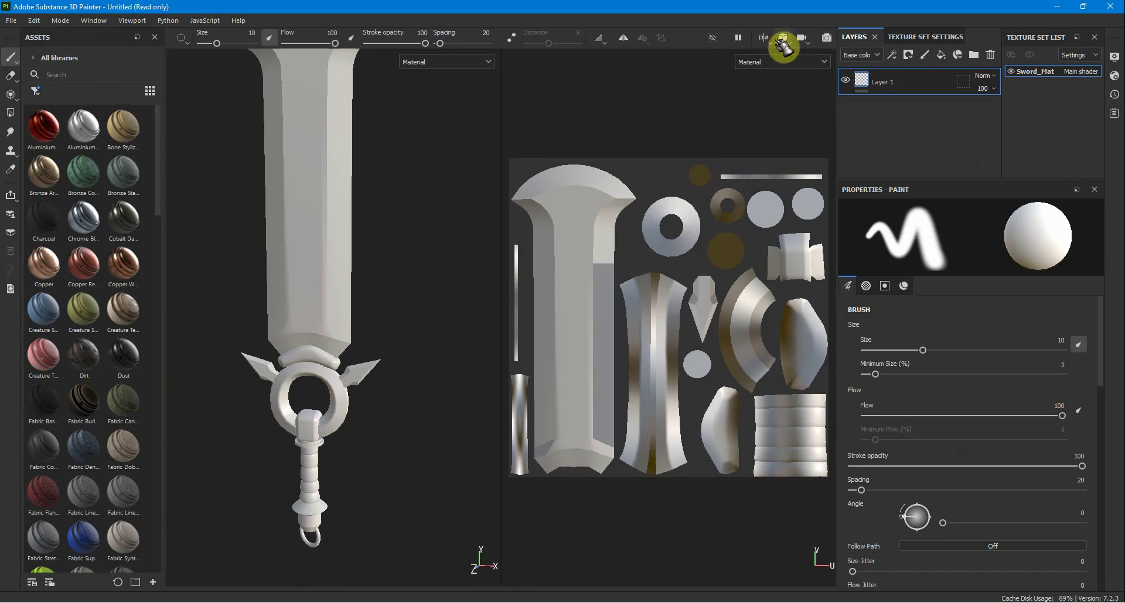
pyautogui.click(769, 41)
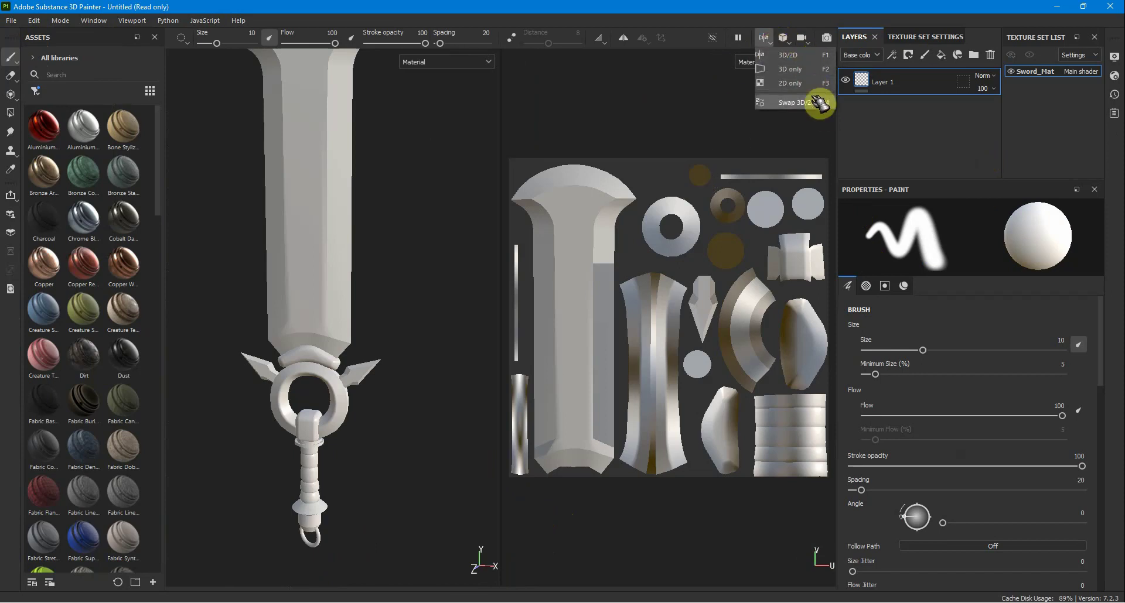
pyautogui.click(670, 133)
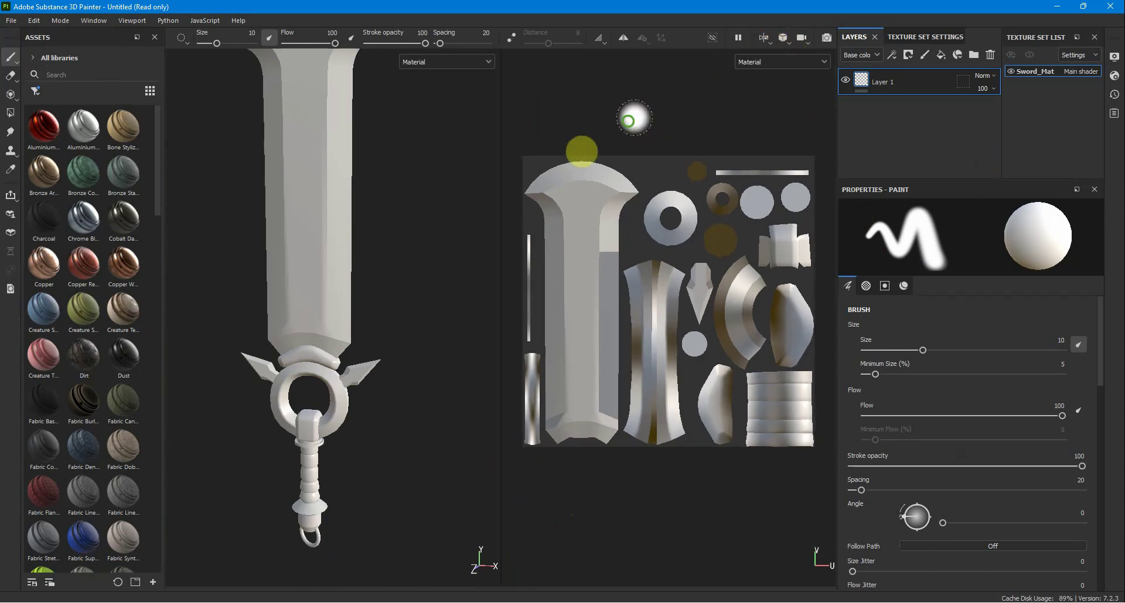
# - Examine the sword's UV islands in the 2D view alongside the whole model in the 3D view
pyautogui.keyDown('alt'); pyautogui.moveTo(602, 113); pyautogui.dragTo(706, 170, button='right'); pyautogui.keyUp('alt')
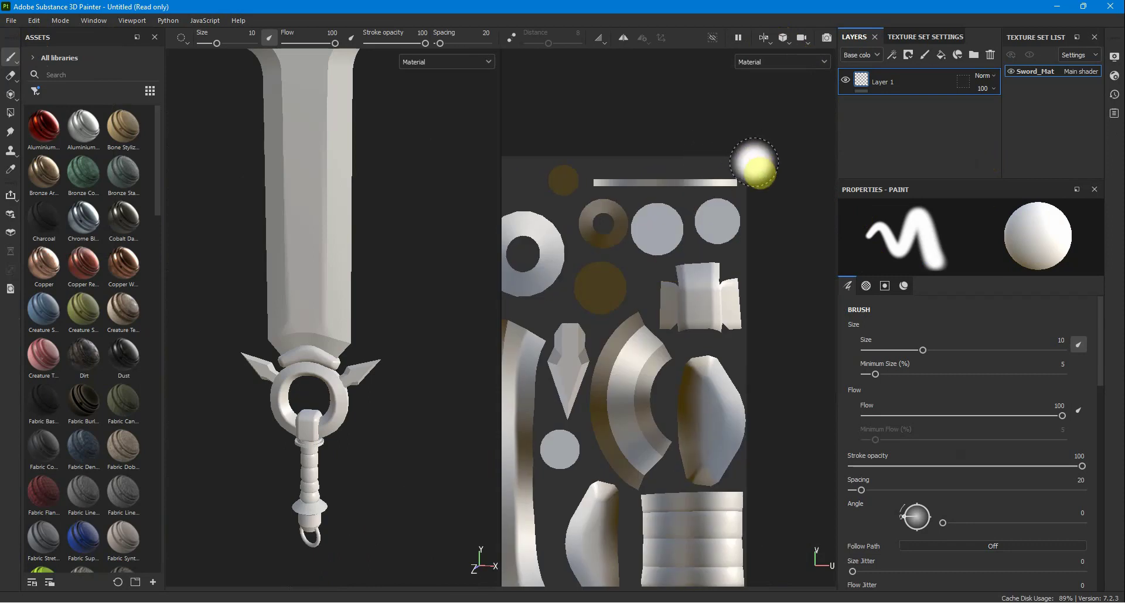
pyautogui.moveTo(714, 356); pyautogui.dragTo(621, 279, button='middle')
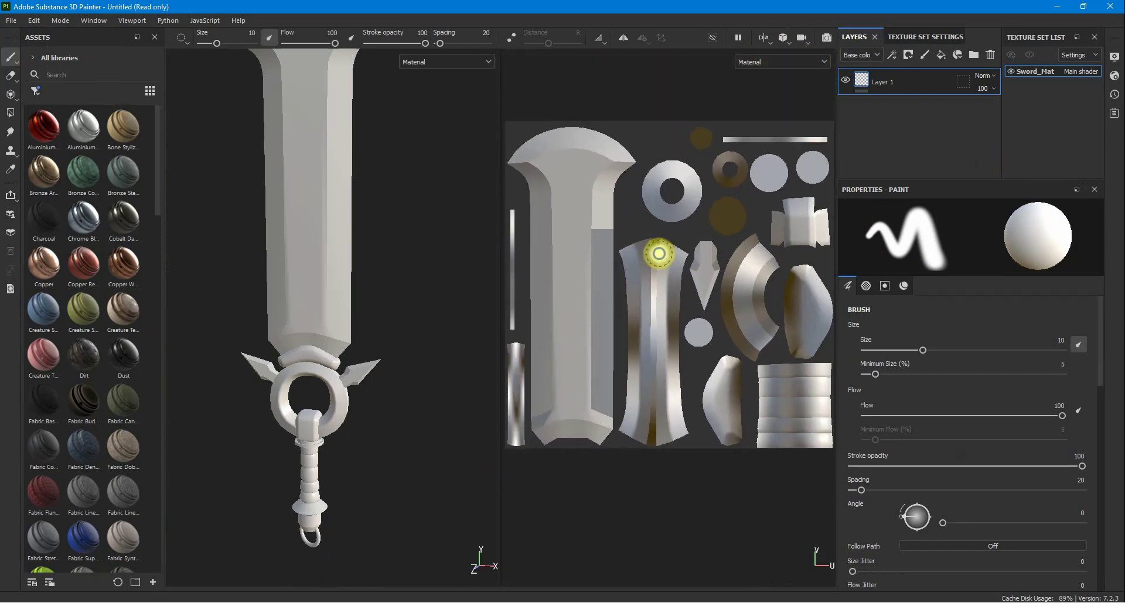
pyautogui.keyDown('alt'); pyautogui.moveTo(653, 269); pyautogui.dragTo(662, 321, button='right'); pyautogui.keyUp('alt')
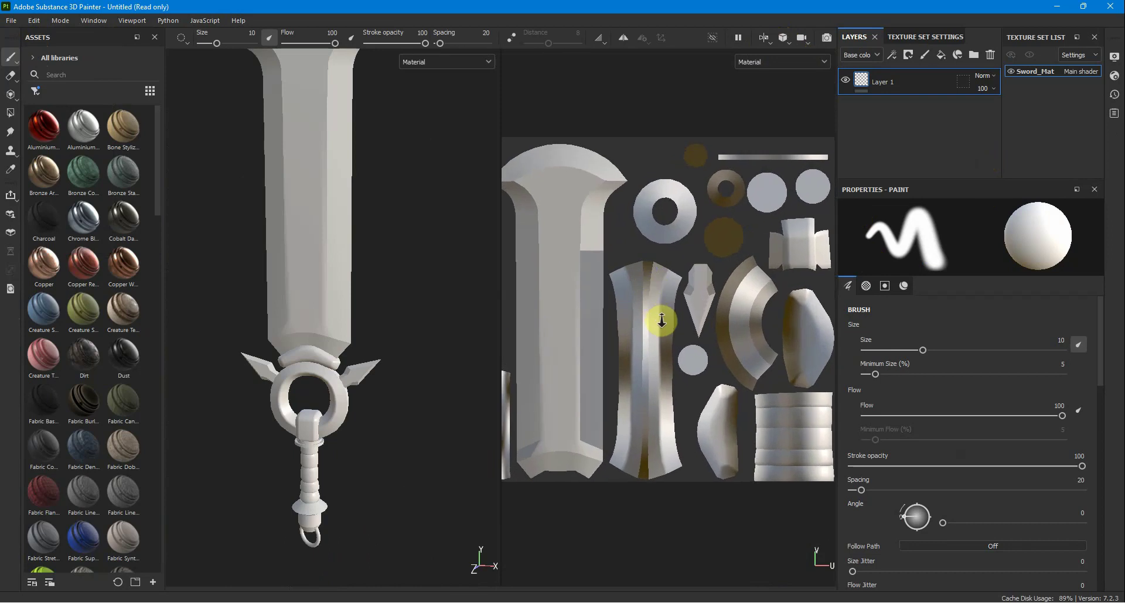
pyautogui.moveTo(661, 276)
pyautogui.mouseDown(button='middle')
pyautogui.moveTo(655, 234)
pyautogui.moveTo(721, 234)
pyautogui.moveTo(686, 296)
pyautogui.moveTo(660, 284)
pyautogui.mouseUp(button='middle')
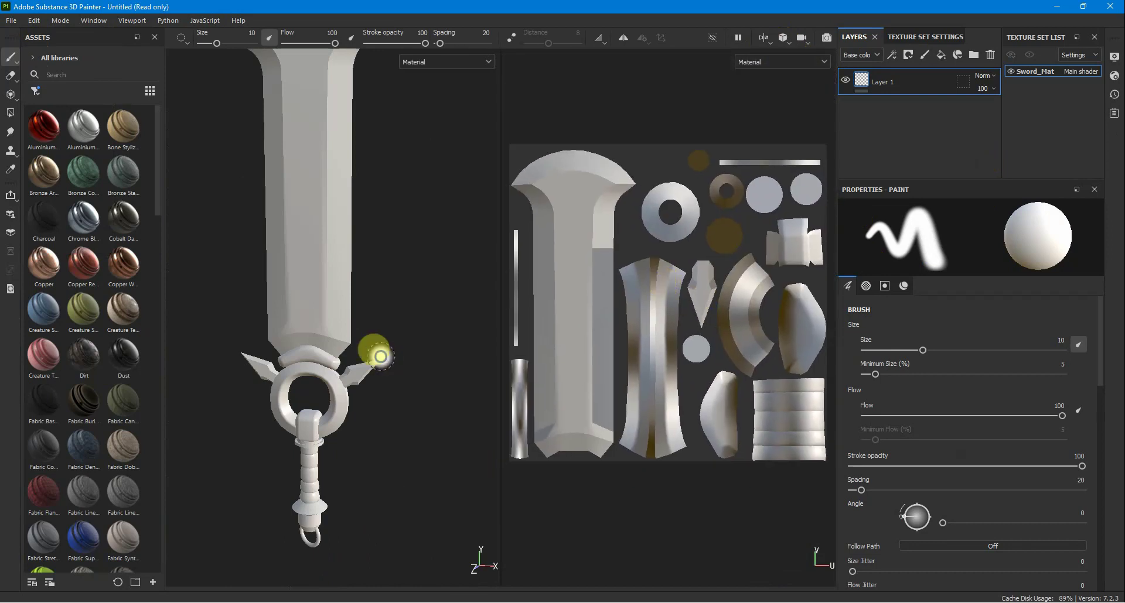
pyautogui.keyDown('alt'); pyautogui.moveTo(381, 356); pyautogui.dragTo(305, 292); pyautogui.keyUp('alt')
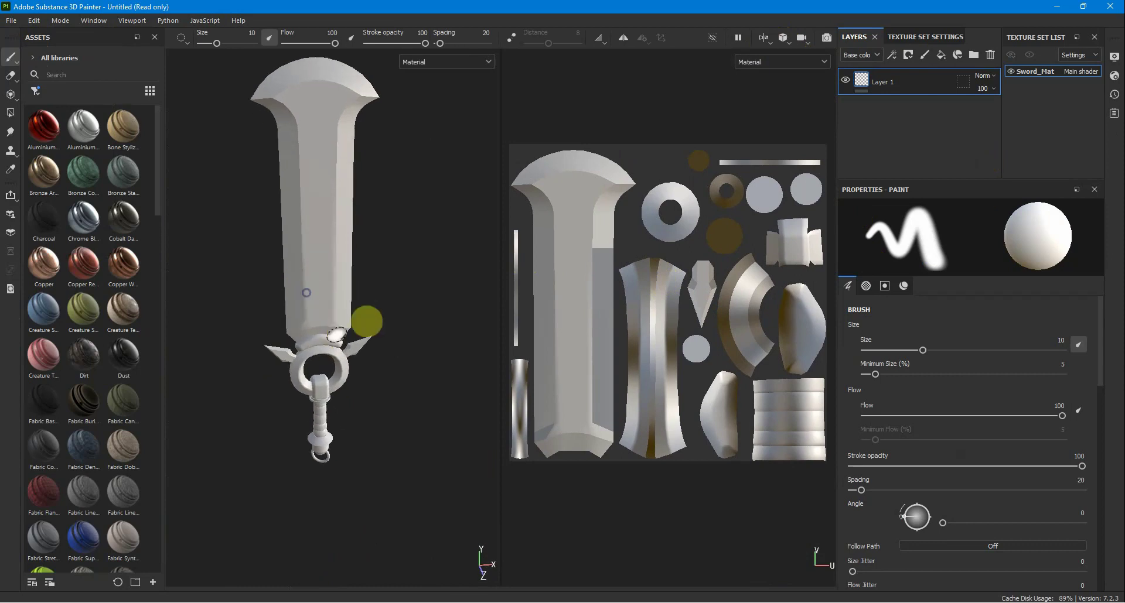
pyautogui.moveTo(652, 359)
pyautogui.keyDown('alt'); pyautogui.mouseDown(button='right')
pyautogui.moveTo(676, 359)
pyautogui.moveTo(639, 358)
pyautogui.mouseUp(button='right'); pyautogui.keyUp('alt')
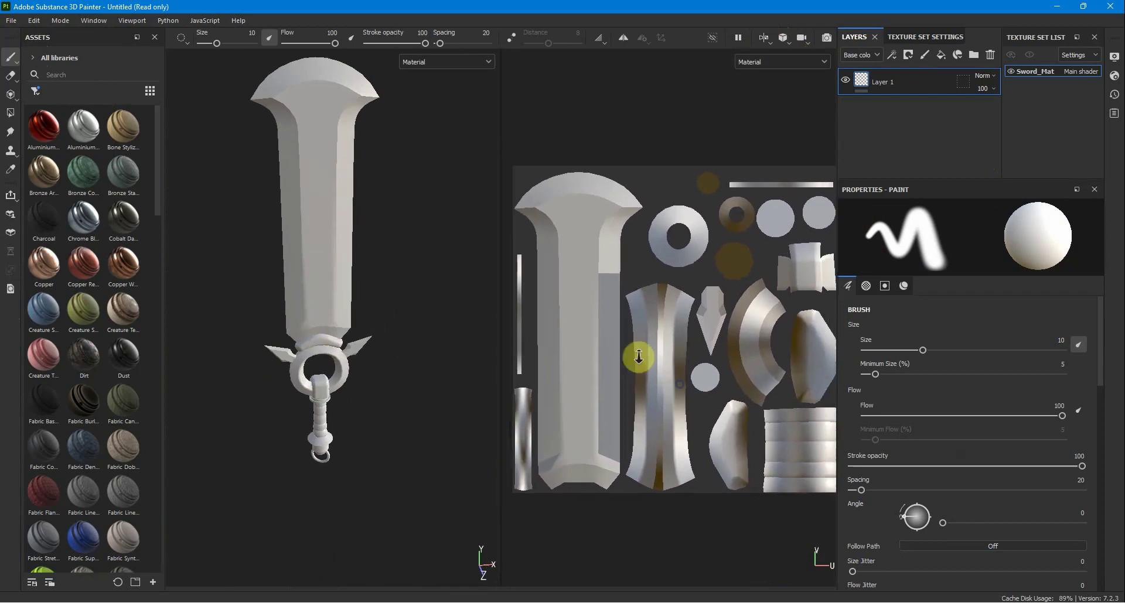
pyautogui.keyDown('alt'); pyautogui.moveTo(714, 372); pyautogui.dragTo(666, 356, button='right'); pyautogui.keyUp('alt')
pyautogui.moveTo(665, 356); pyautogui.dragTo(655, 332, button='middle')
pyautogui.moveTo(655, 332)
pyautogui.keyDown('alt'); pyautogui.mouseDown(button='right')
pyautogui.moveTo(673, 309)
pyautogui.moveTo(735, 317)
pyautogui.moveTo(613, 294)
pyautogui.moveTo(683, 321)
pyautogui.mouseUp(button='right'); pyautogui.keyUp('alt')
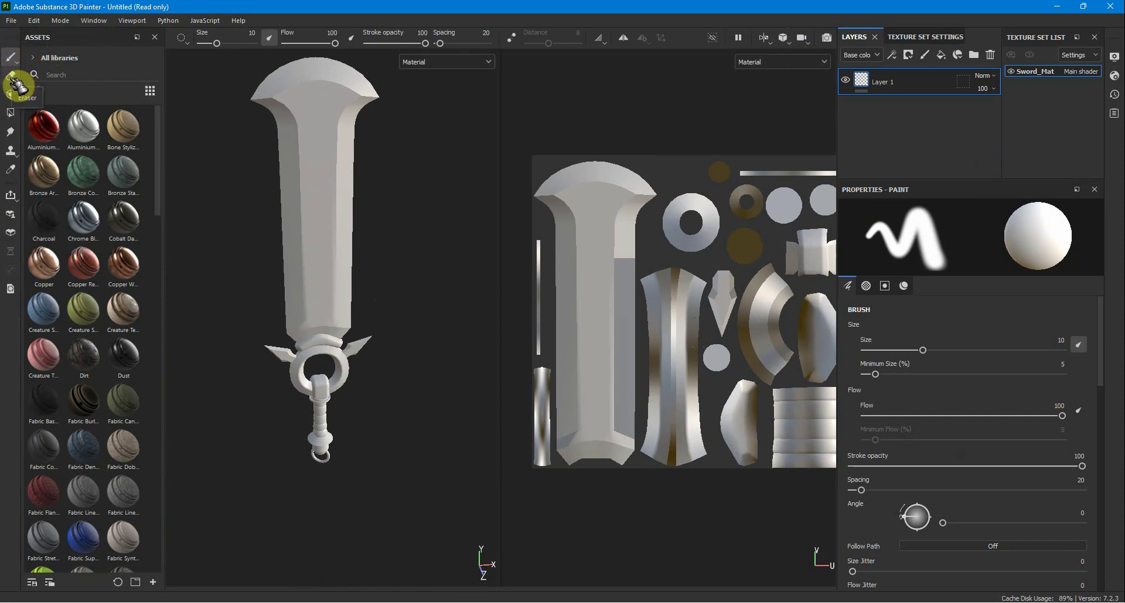
# - Activate the Eraser, Projection, Polygon Fill and Smudge tools one after another to review their properties
pyautogui.click(18, 85)
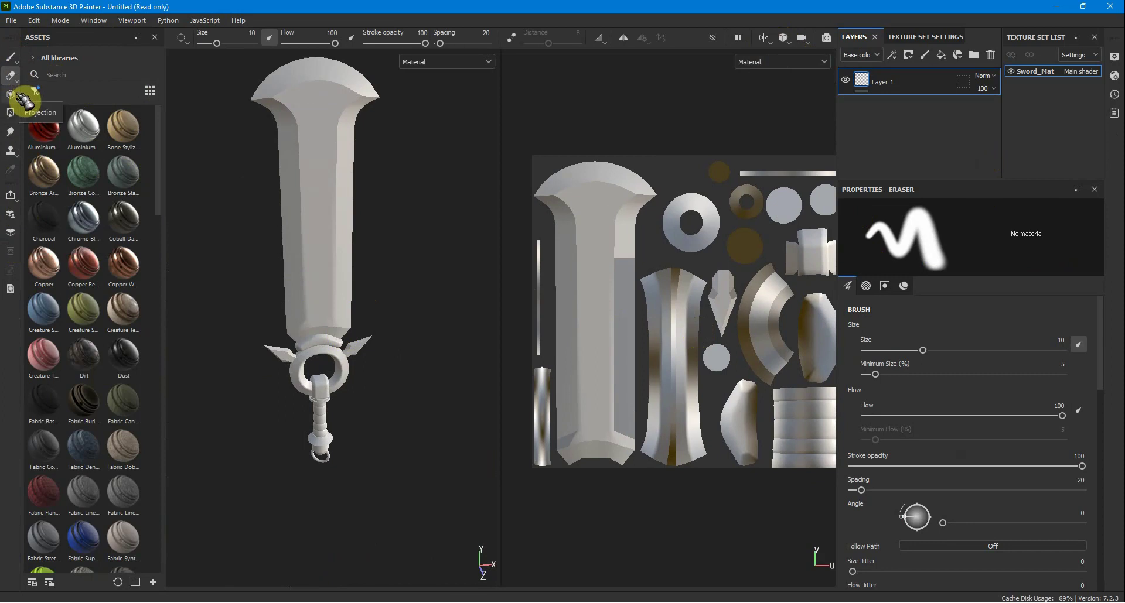
pyautogui.click(17, 95)
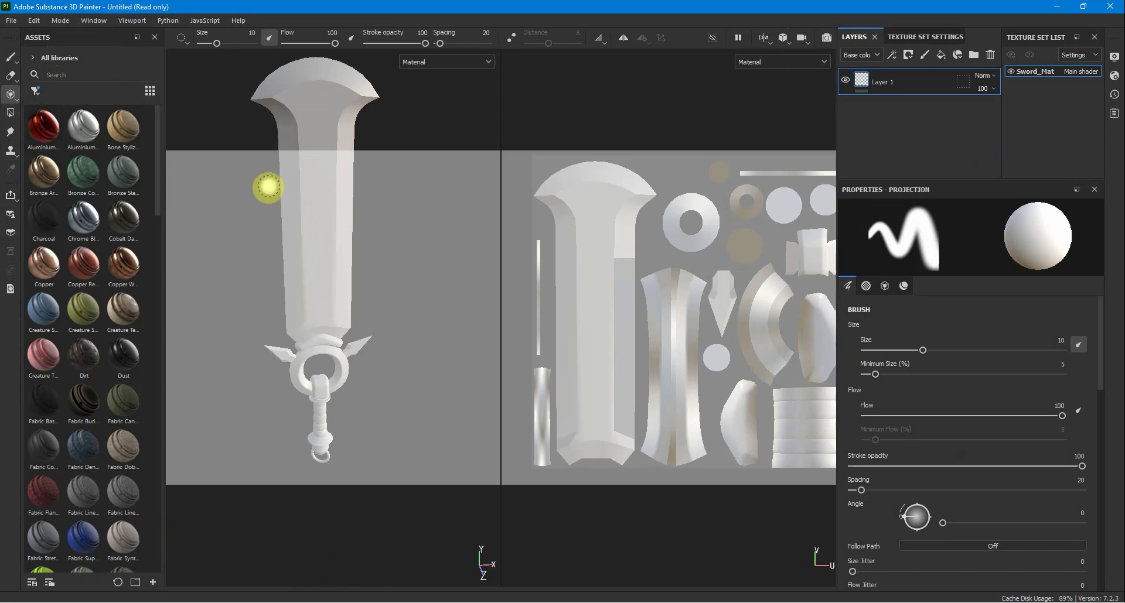
pyautogui.click(11, 113)
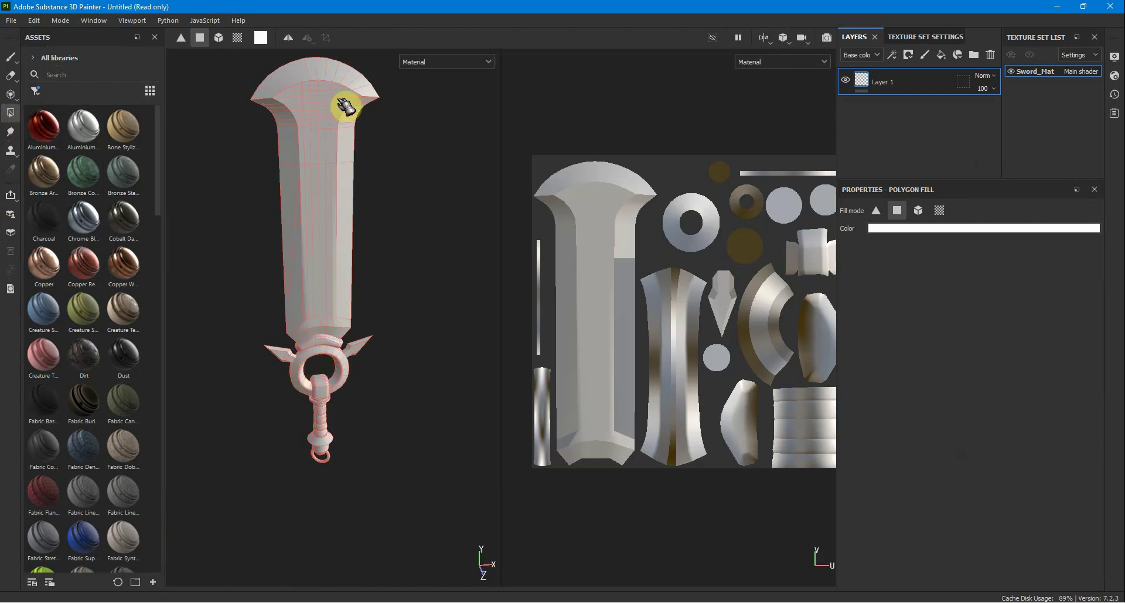
pyautogui.moveTo(83, 169); pyautogui.dragTo(13, 164)
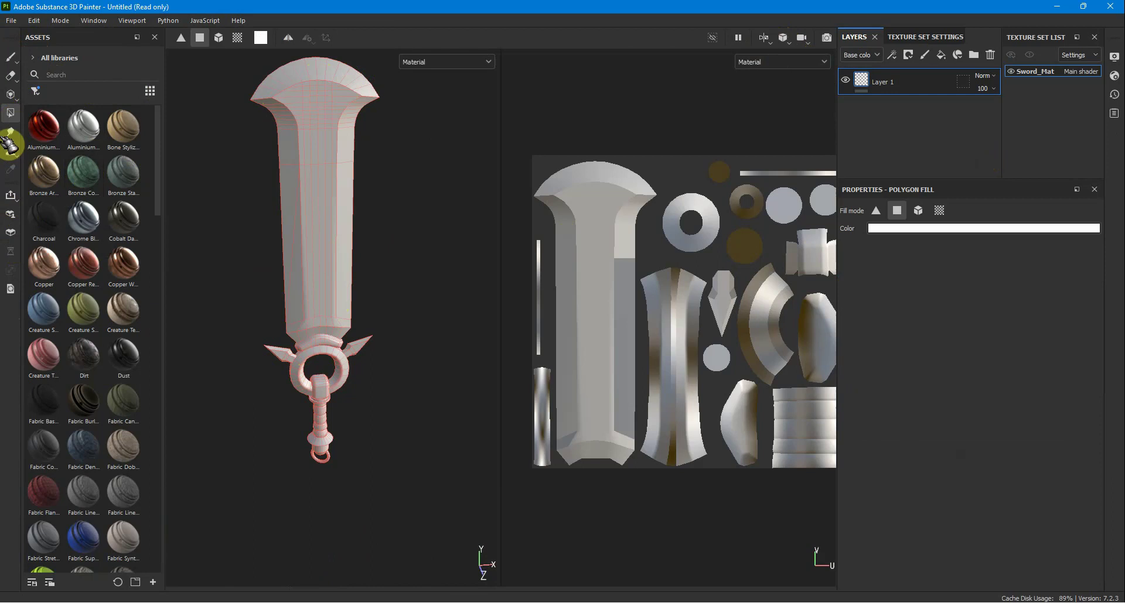
pyautogui.click(12, 135)
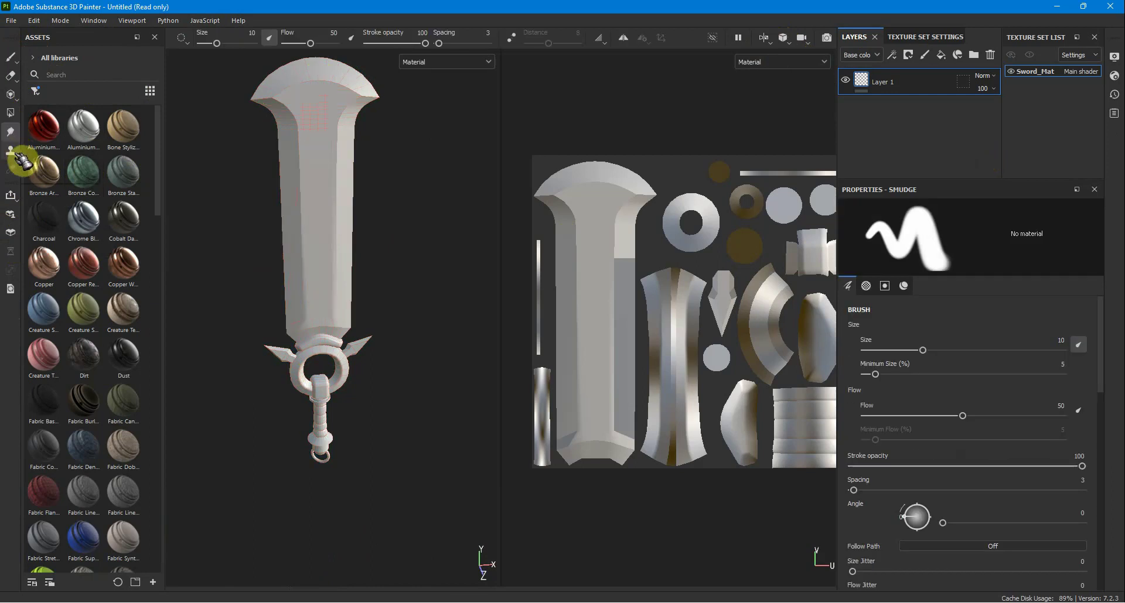